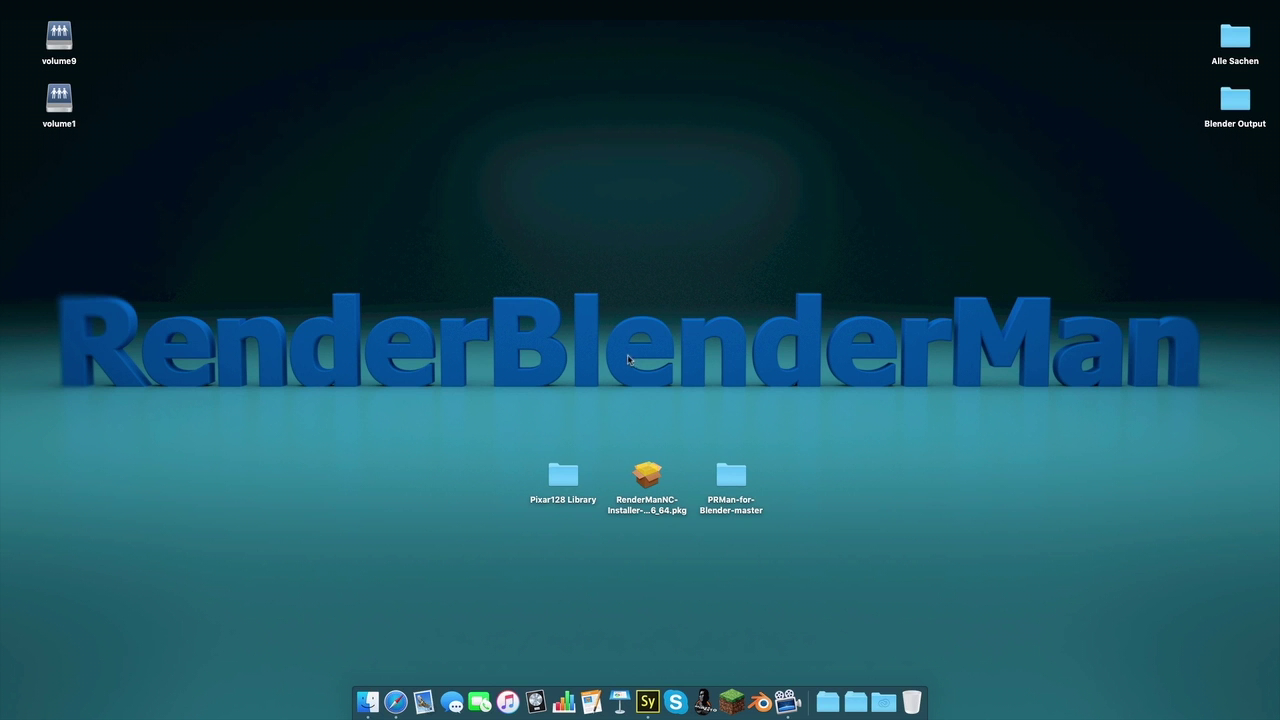
Launch Safari from the Dock to open the Google Deutschland homepage.
{"action": "left_click", "coordinate": [396, 702]}
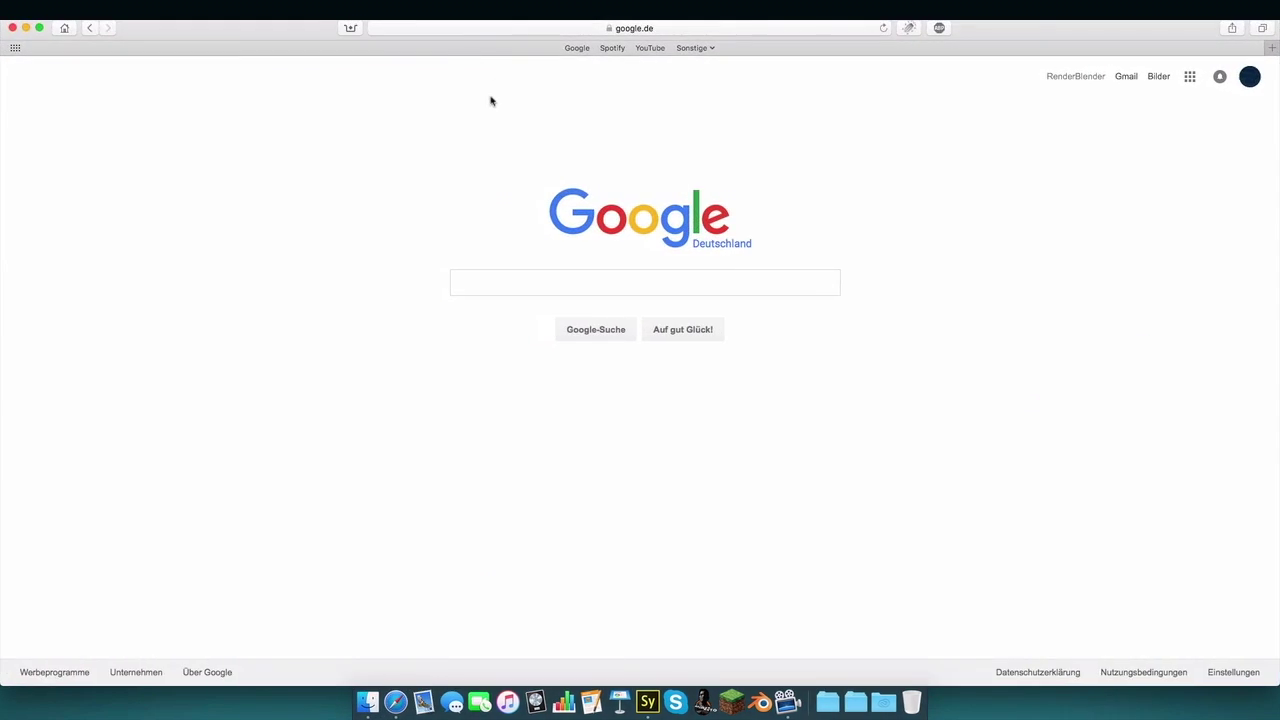
Go to renderman.pixar.com and open the Free Non-Commercial RenderMan guide from Get RenderMan.
{"action": "left_click", "coordinate": [493, 27]}
{"action": "type", "text": "http://renderman.pixar.com"}
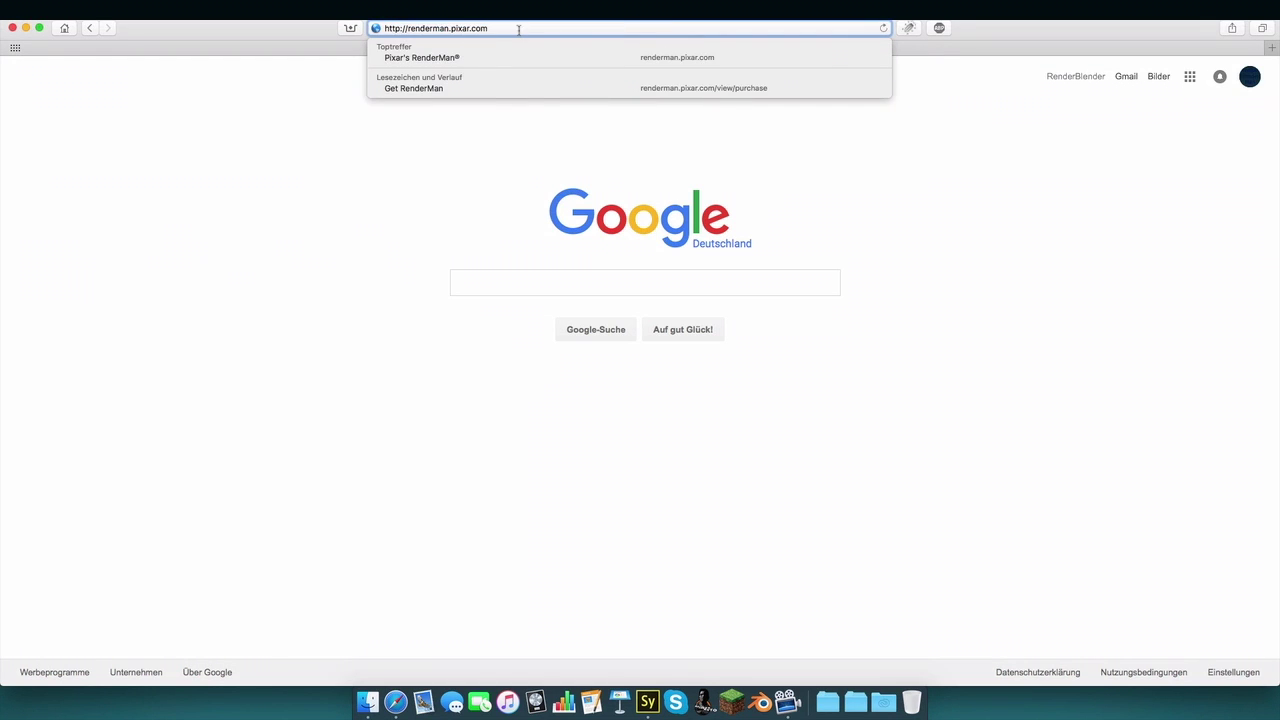
{"action": "key", "text": "Return"}
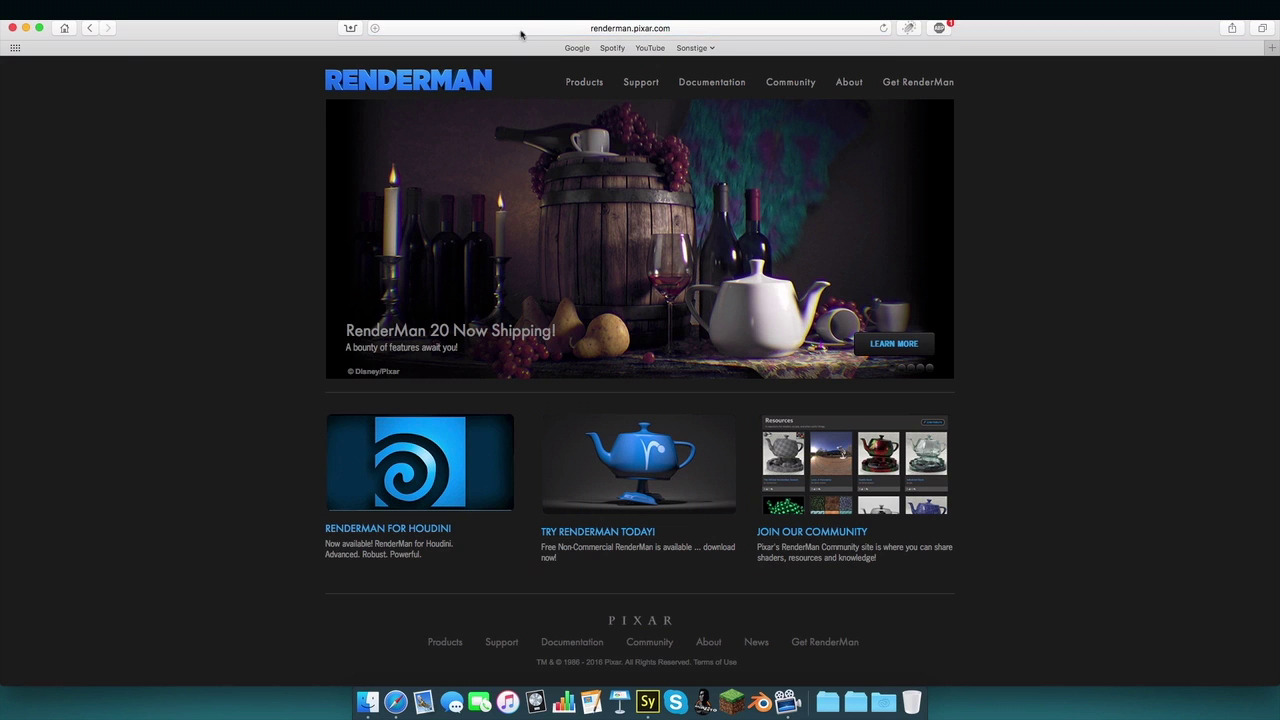
{"action": "left_click", "coordinate": [912, 84]}
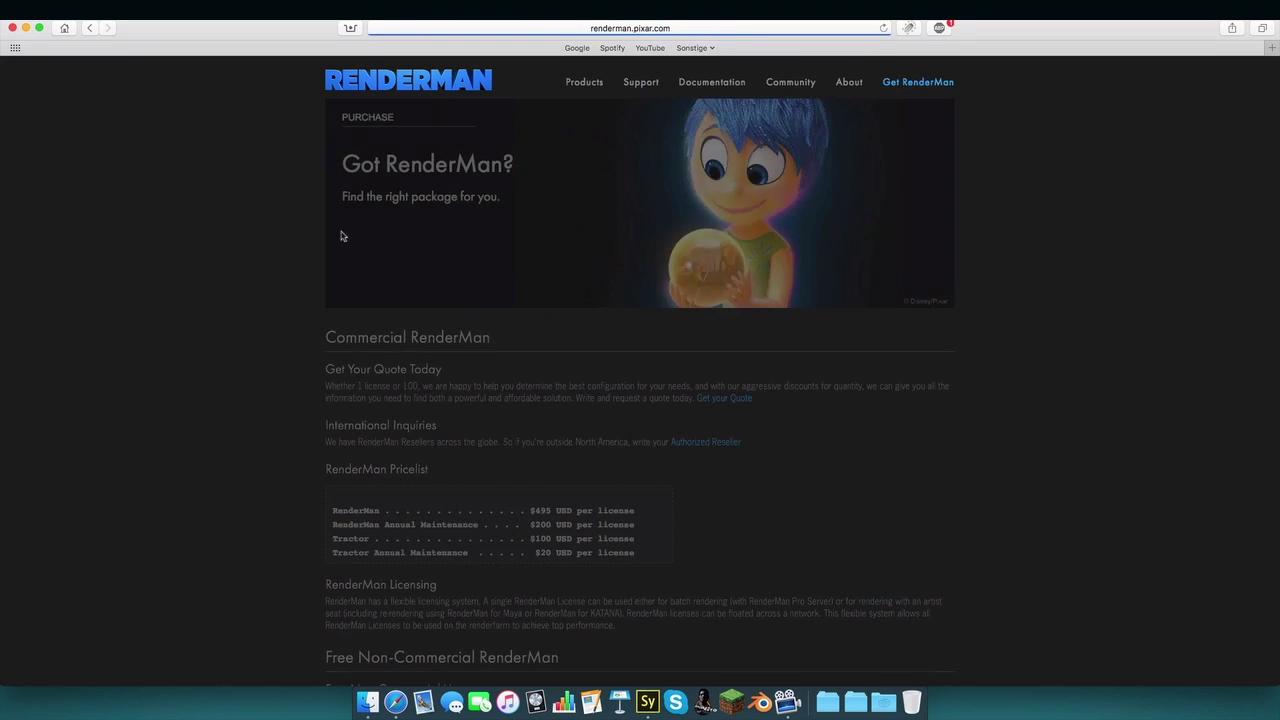
{"action": "scroll", "coordinate": [164, 269], "scroll_direction": "down", "scroll_amount": 5}
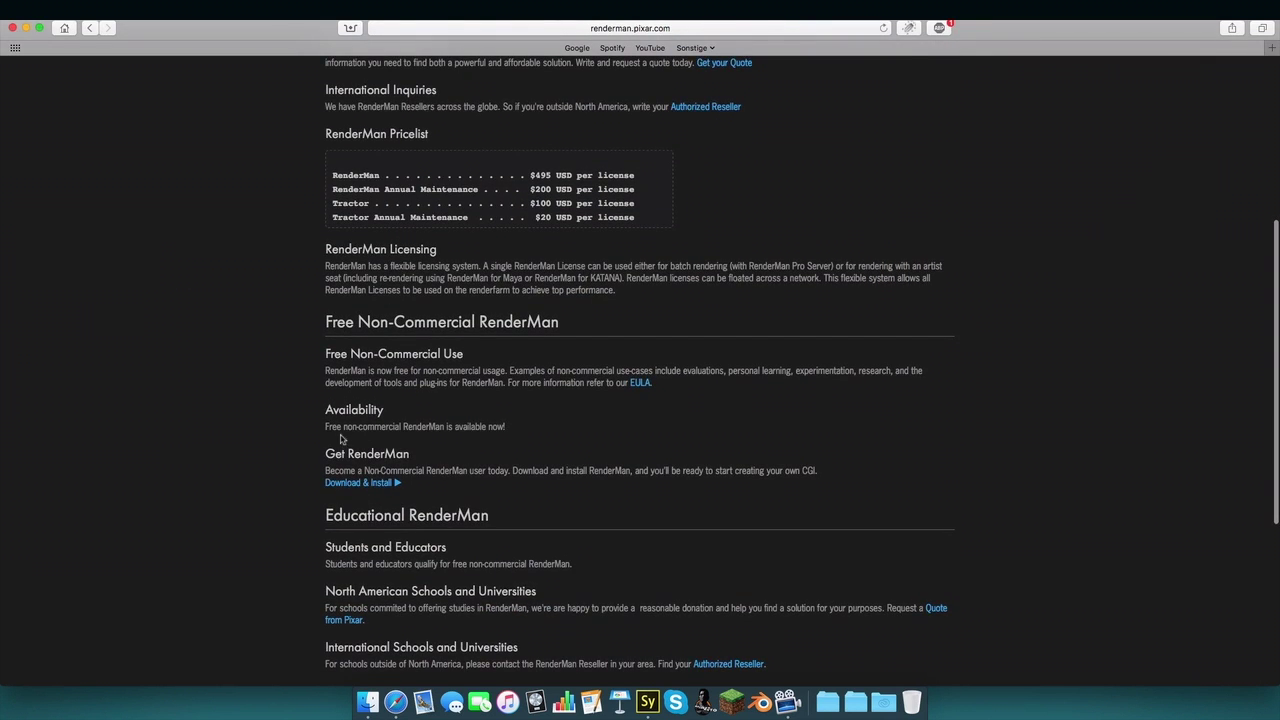
{"action": "left_click", "coordinate": [352, 483]}
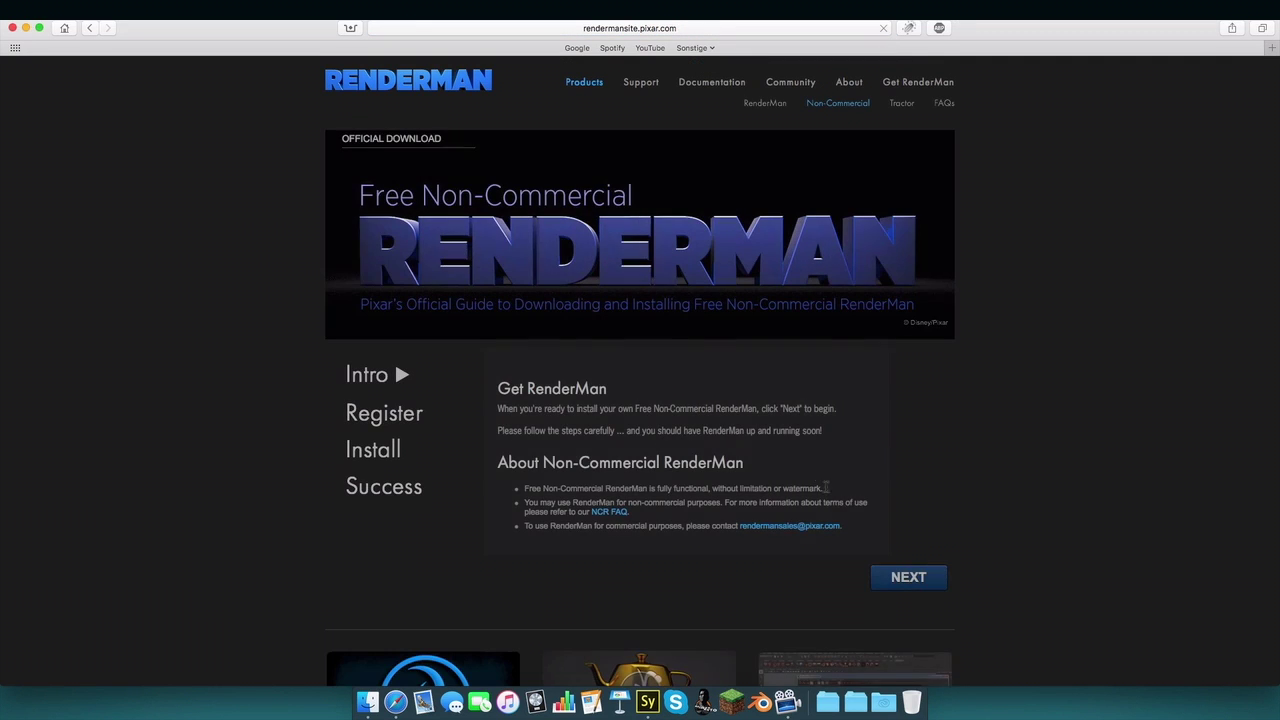
Advance the guide past forum registration to Download & Installation and download the RenderManNC installer.
{"action": "left_click", "coordinate": [905, 577]}
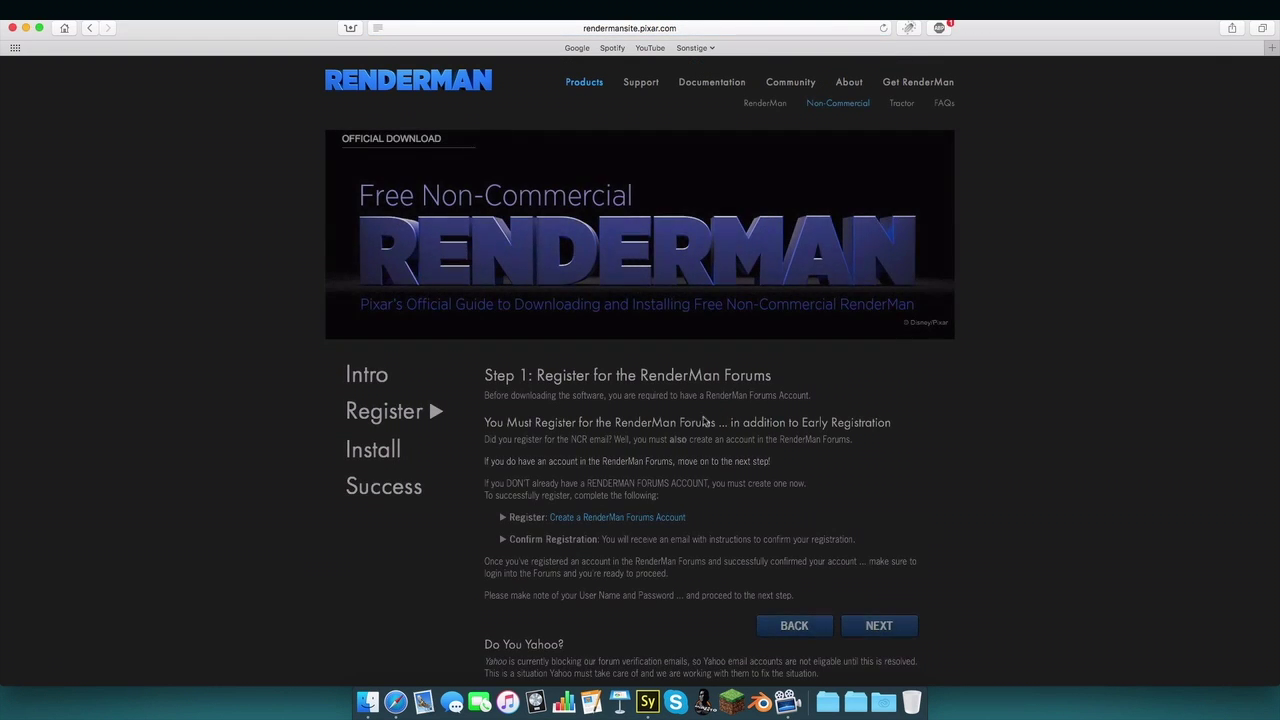
{"action": "scroll", "coordinate": [680, 437], "scroll_direction": "down", "scroll_amount": 2}
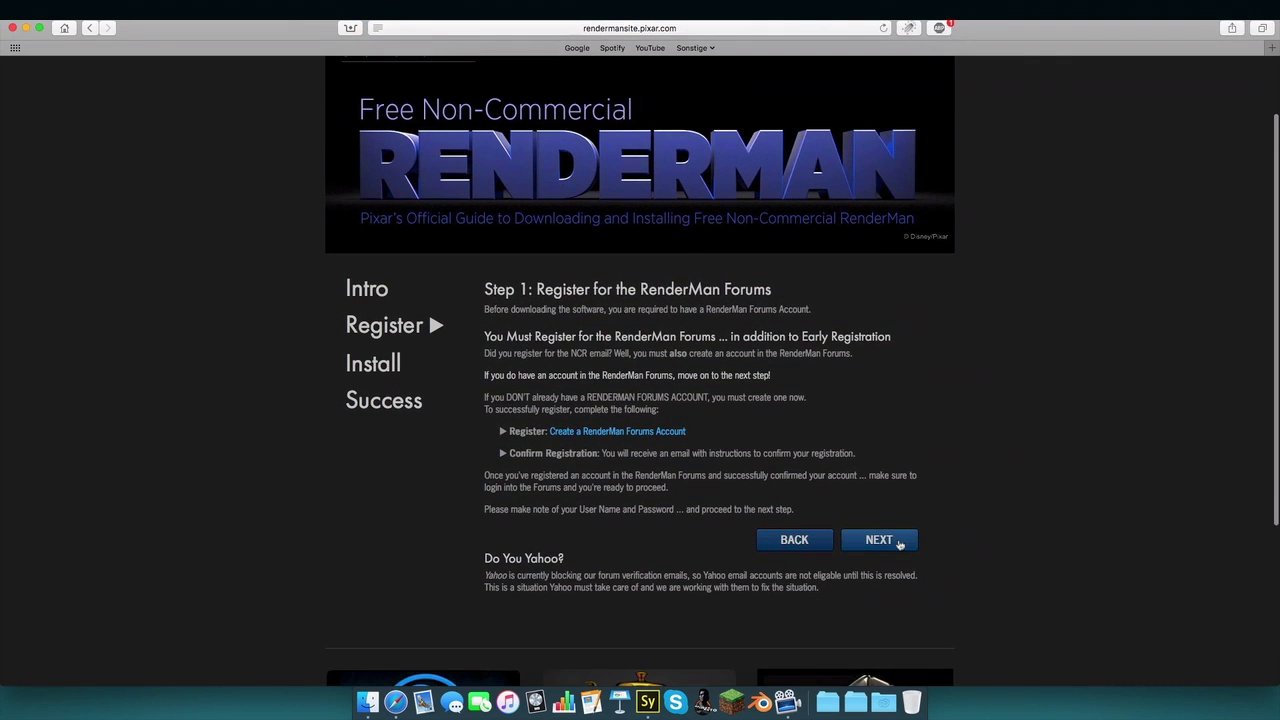
{"action": "left_click", "coordinate": [879, 540]}
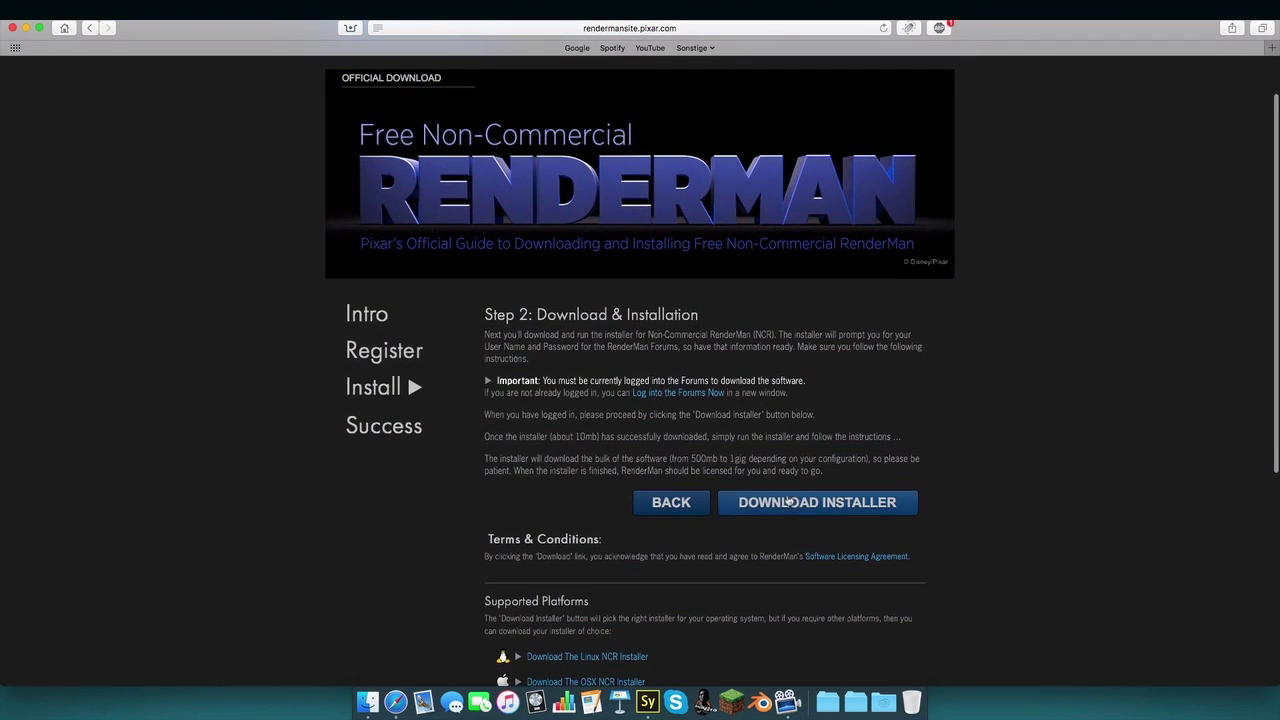
{"action": "left_click", "coordinate": [788, 501]}
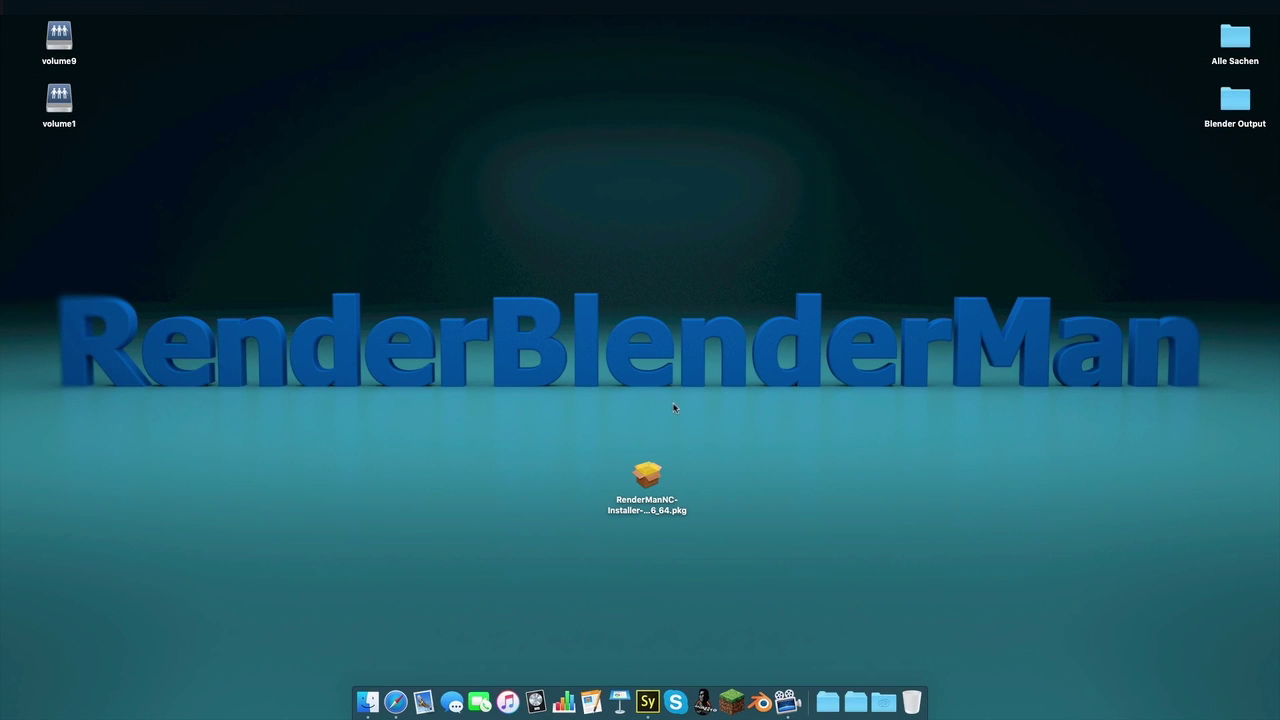
Run the RenderManNC package, accept the license, install to Macintosh HD, and authorize as admin.
{"action": "double_click", "coordinate": [651, 480]}
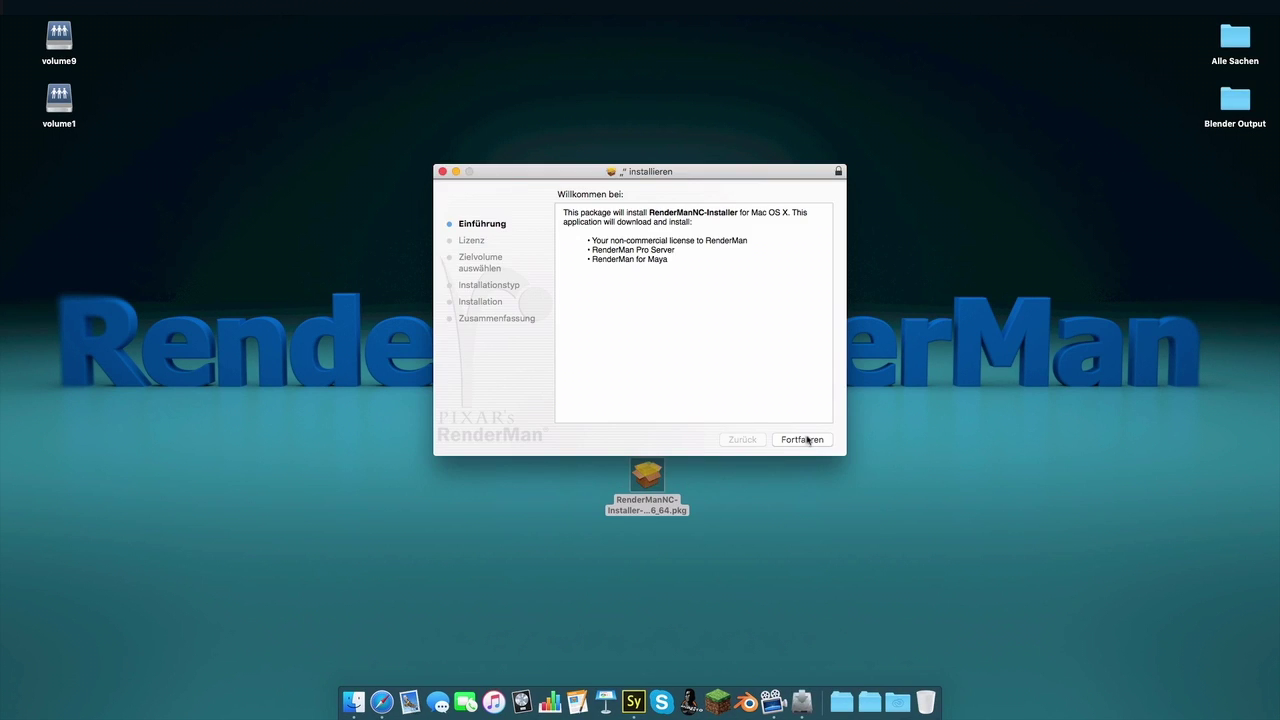
{"action": "left_click", "coordinate": [806, 440]}
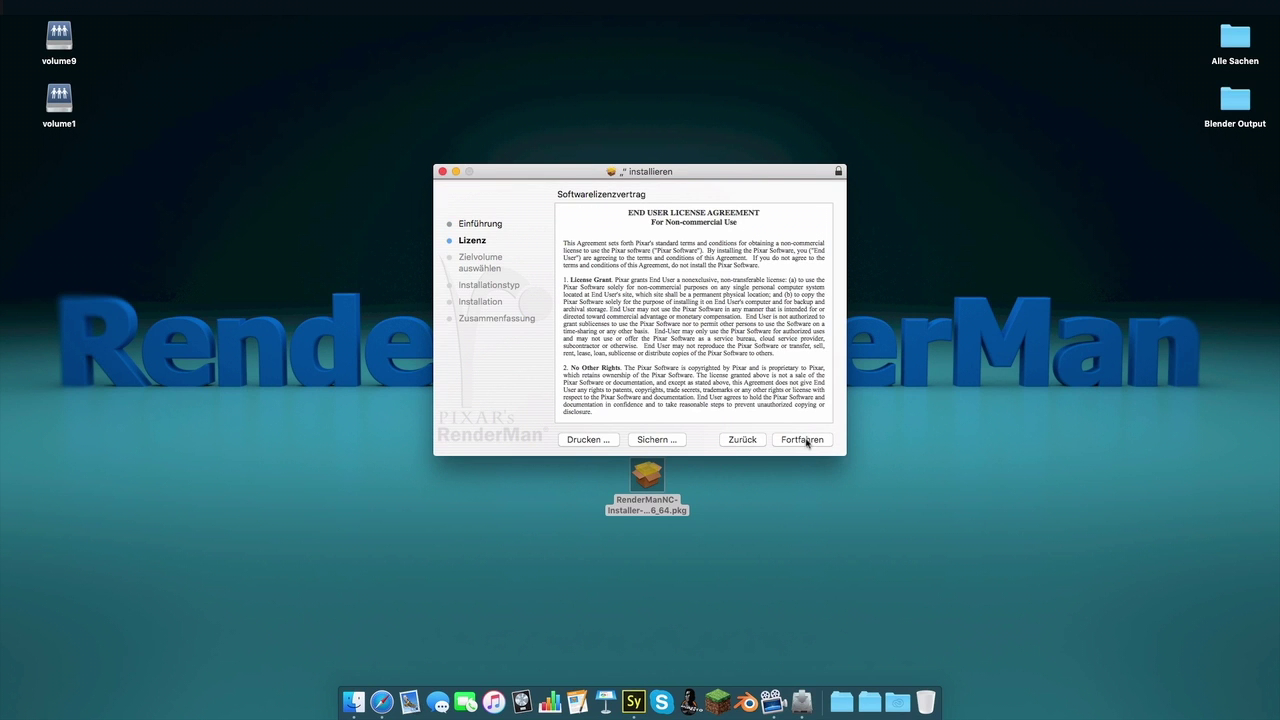
{"action": "left_click", "coordinate": [806, 440]}
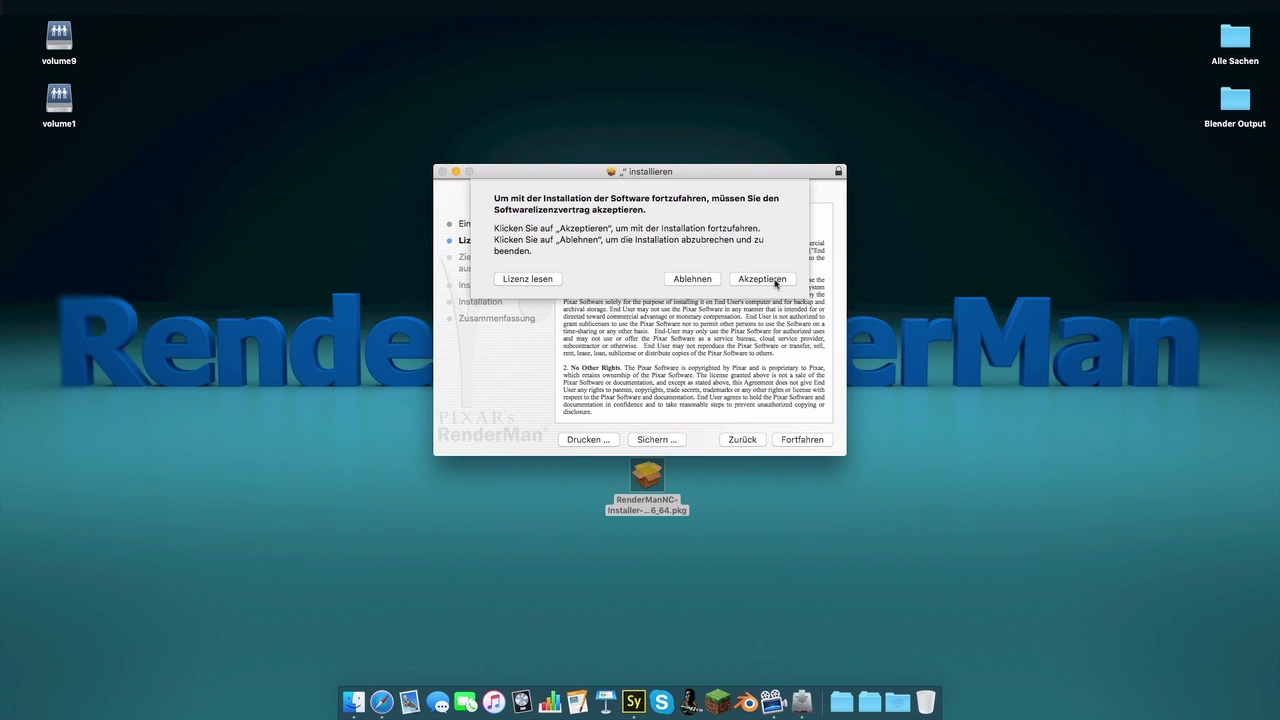
{"action": "left_click", "coordinate": [762, 279]}
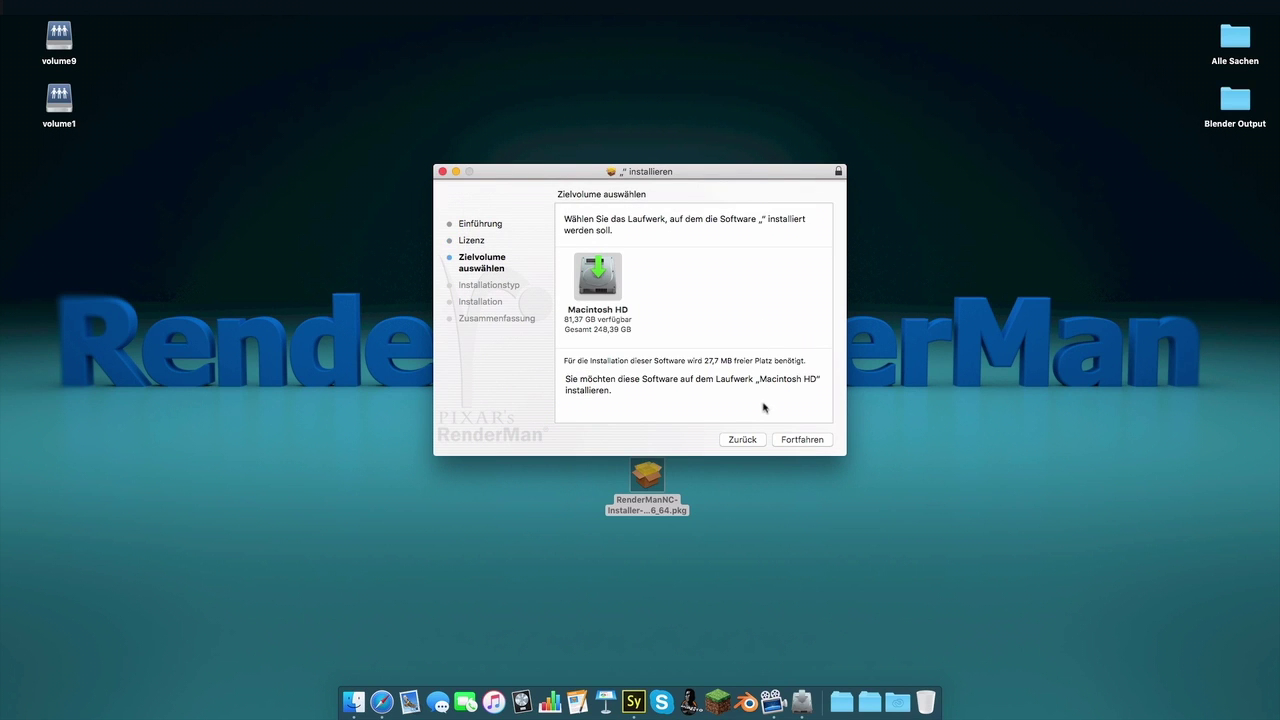
{"action": "left_click", "coordinate": [807, 442]}
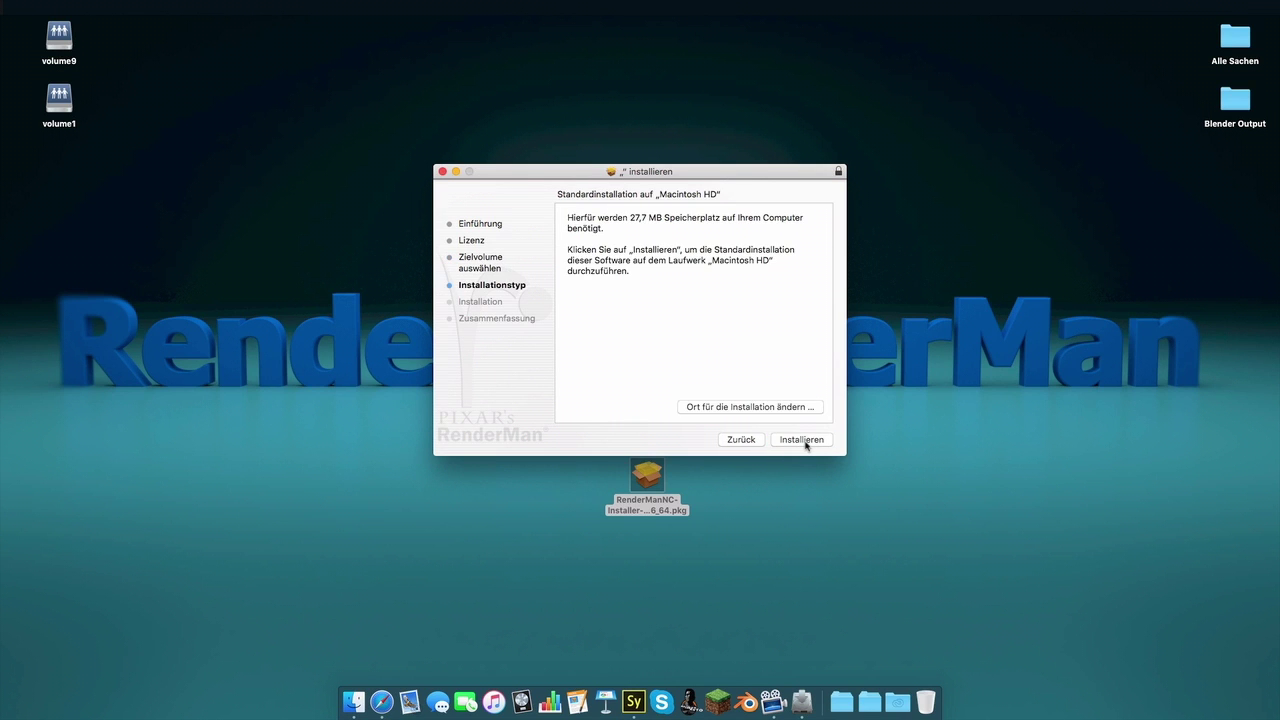
{"action": "left_click", "coordinate": [806, 442]}
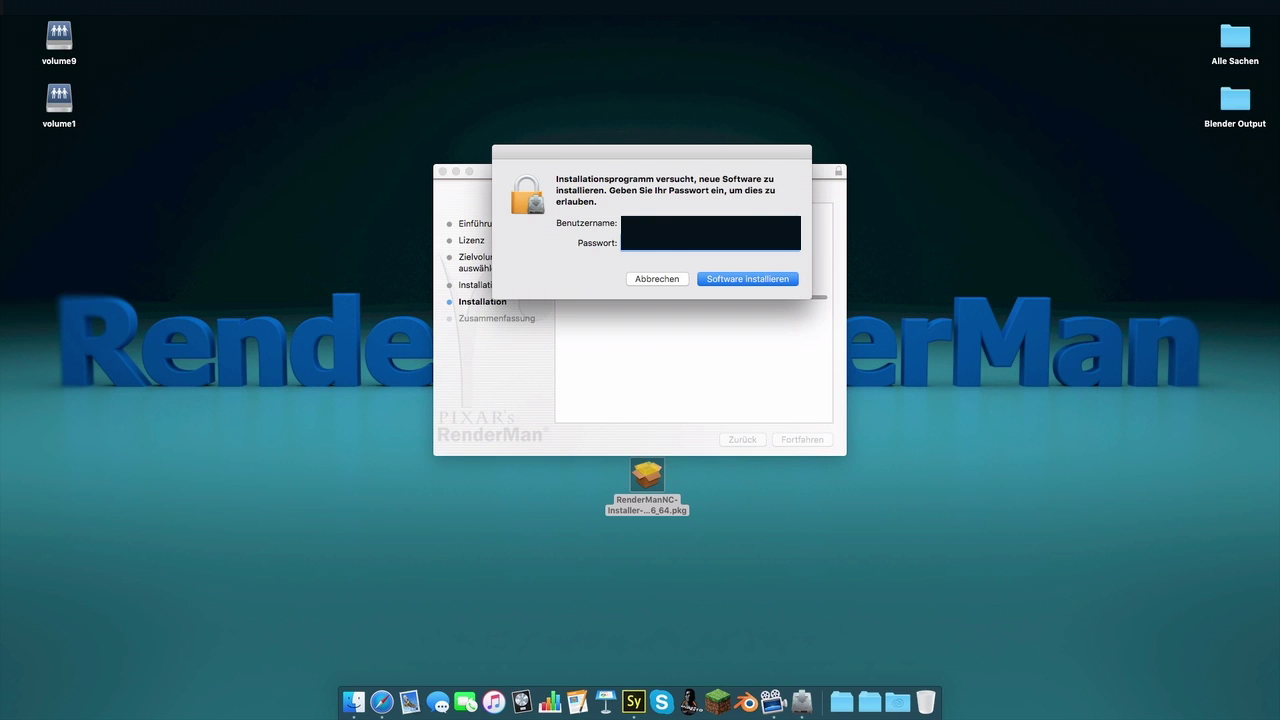
{"action": "left_click", "coordinate": [757, 284]}
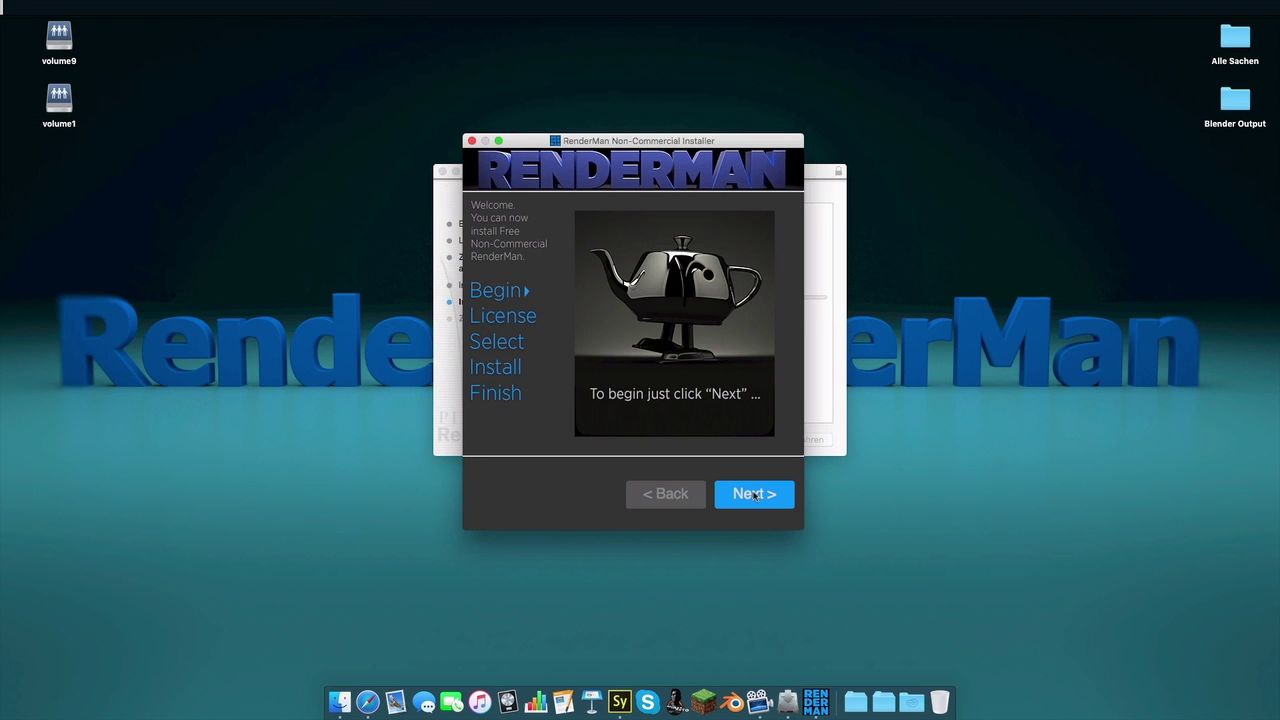
Log in for a license, show all packages, install RenderMan ProServer 20.6, and finish.
{"action": "left_click", "coordinate": [755, 494]}
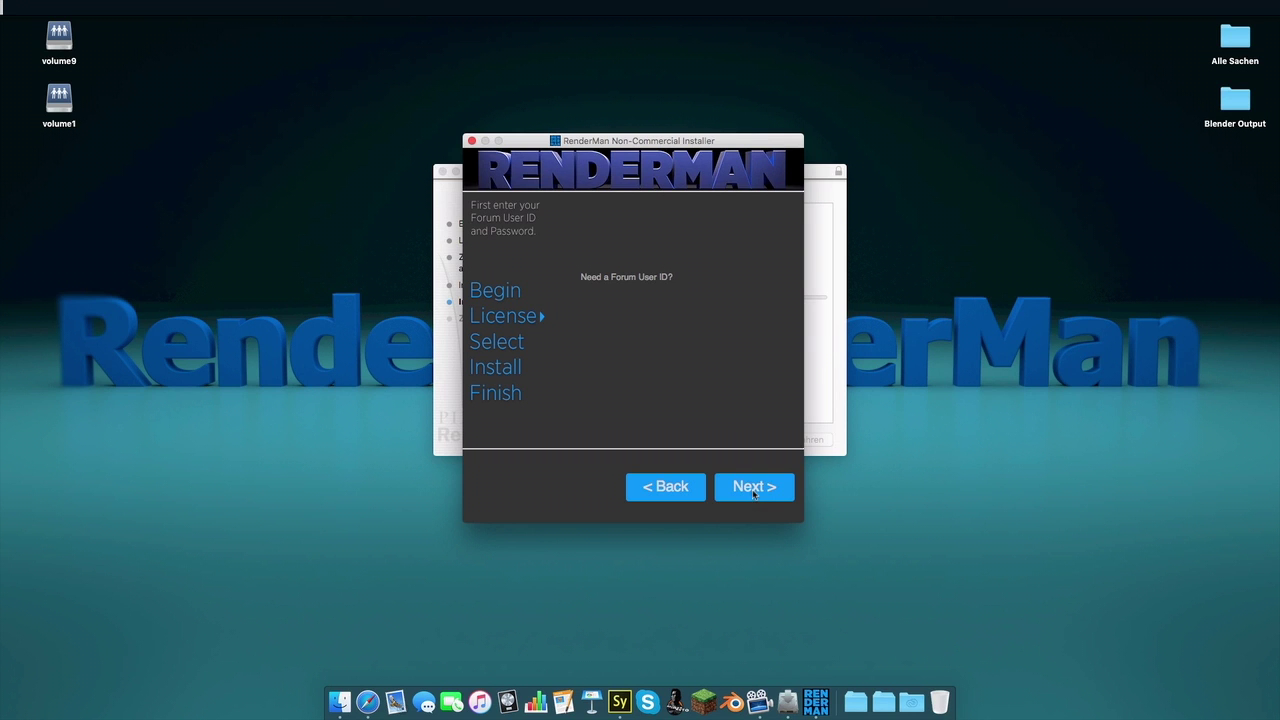
{"action": "left_click", "coordinate": [754, 494]}
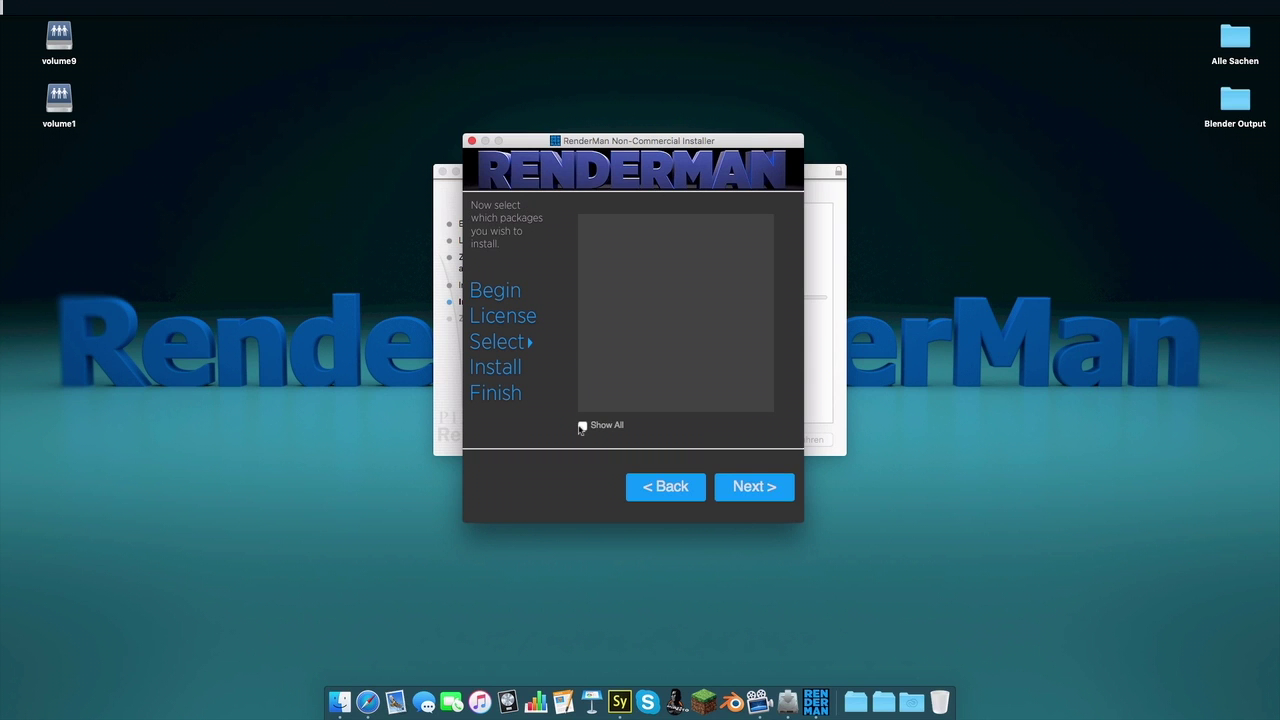
{"action": "left_click", "coordinate": [582, 426]}
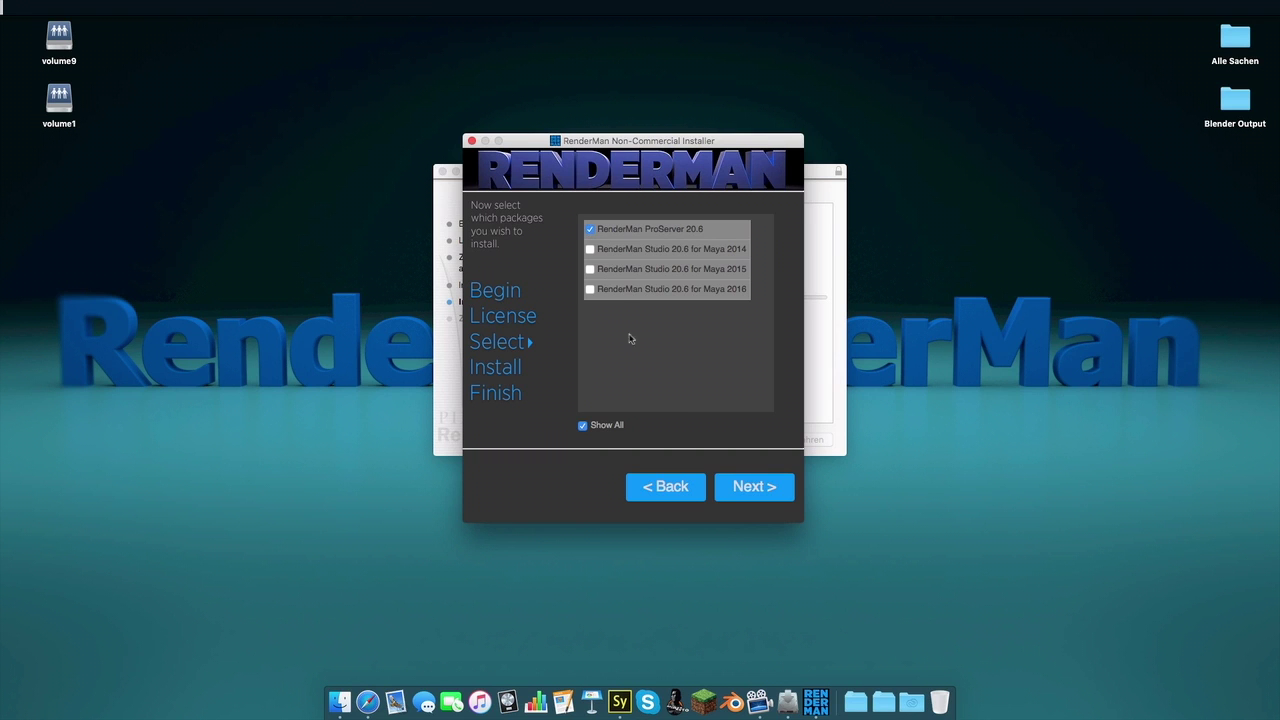
{"action": "left_click", "coordinate": [748, 488]}
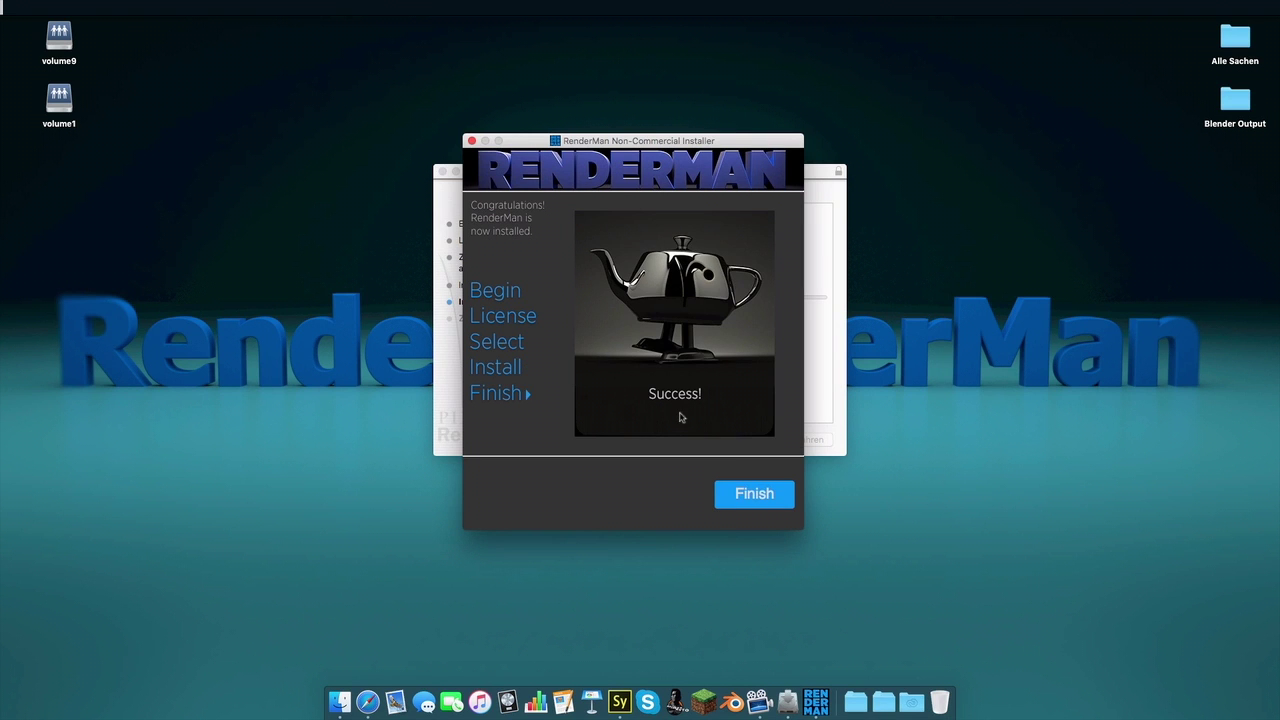
{"action": "left_click", "coordinate": [758, 491]}
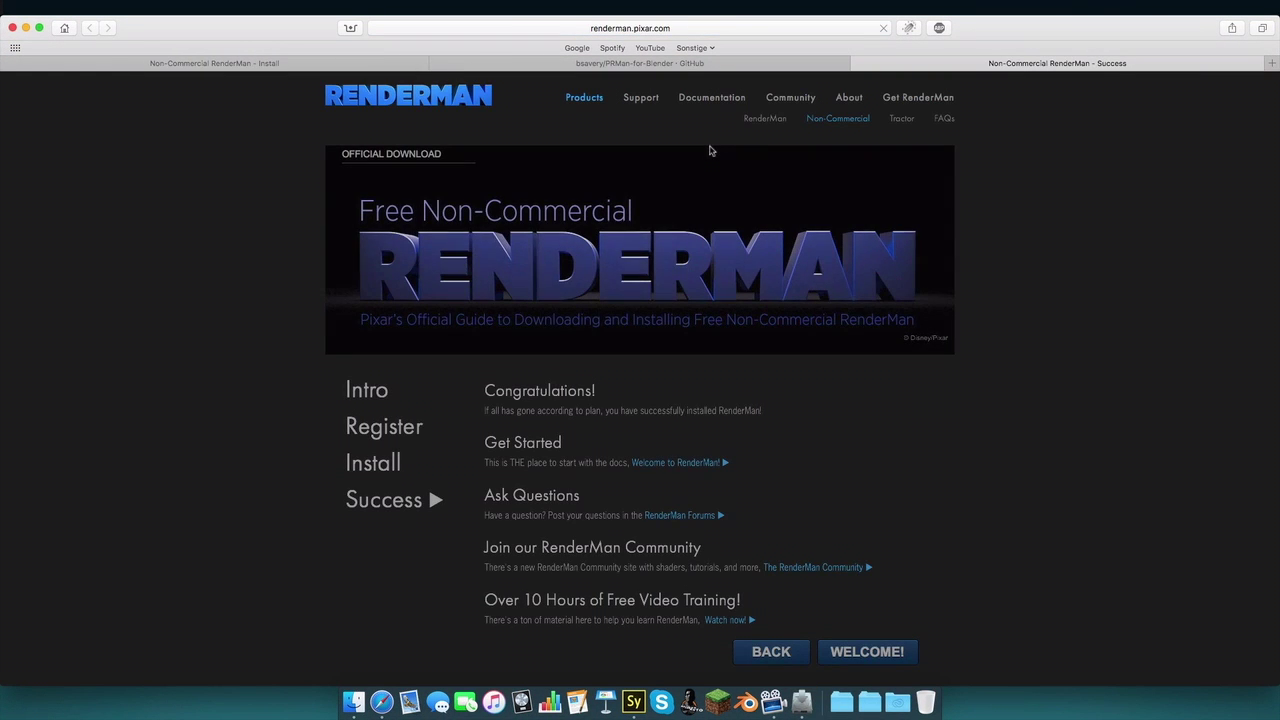
From the Intro to RenderMan for Blender tutorial, download the PRMan-for-Blender GitHub ZIP.
{"action": "left_click", "coordinate": [799, 102]}
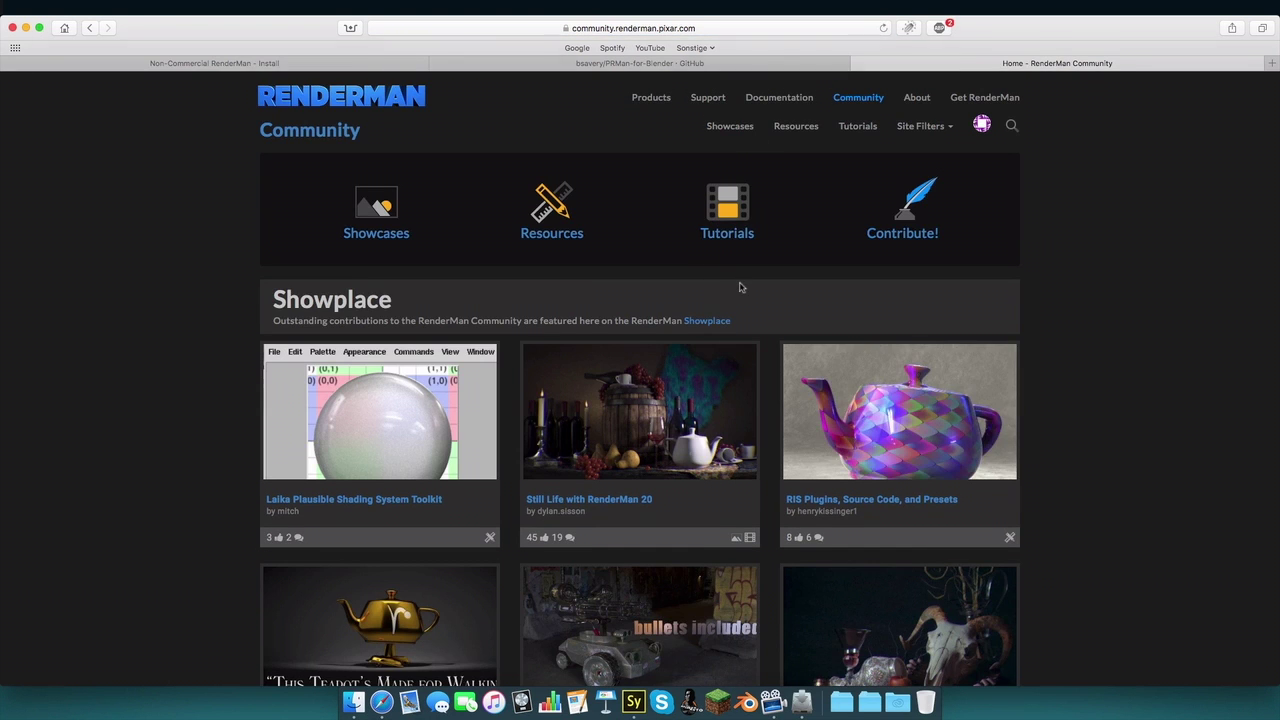
{"action": "scroll", "coordinate": [740, 288], "scroll_direction": "down", "scroll_amount": 5}
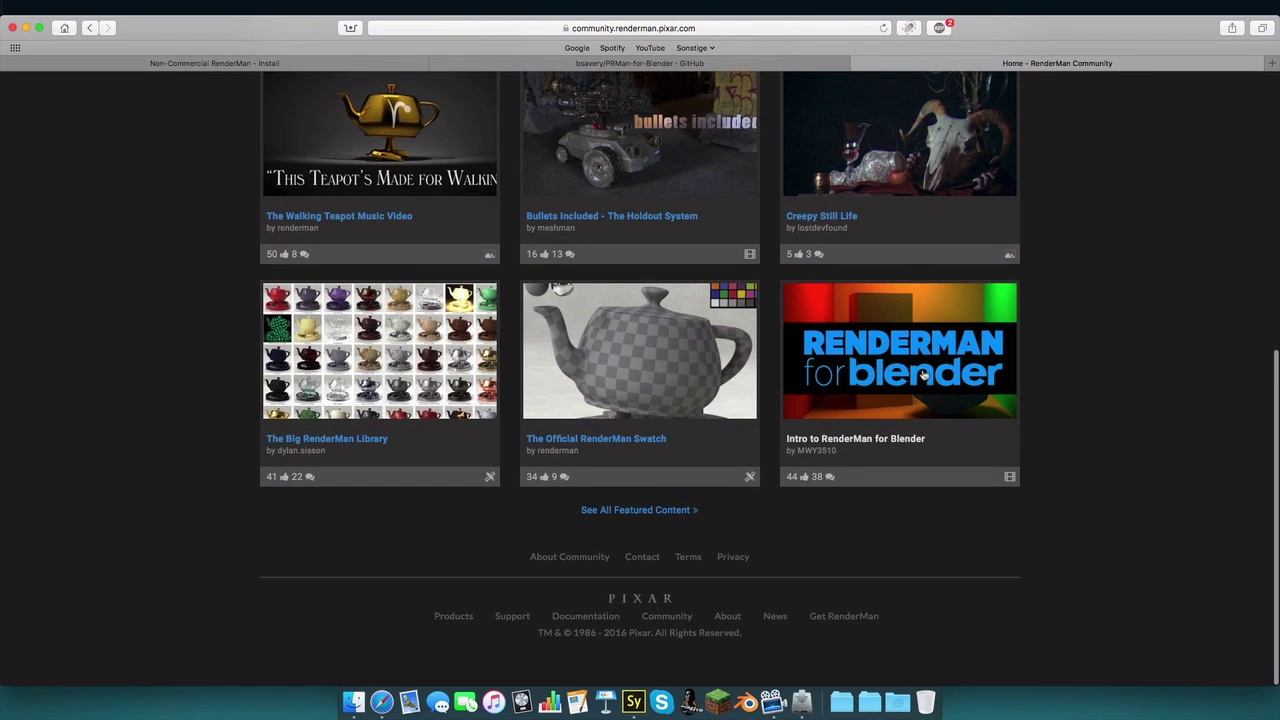
{"action": "left_click", "coordinate": [916, 365]}
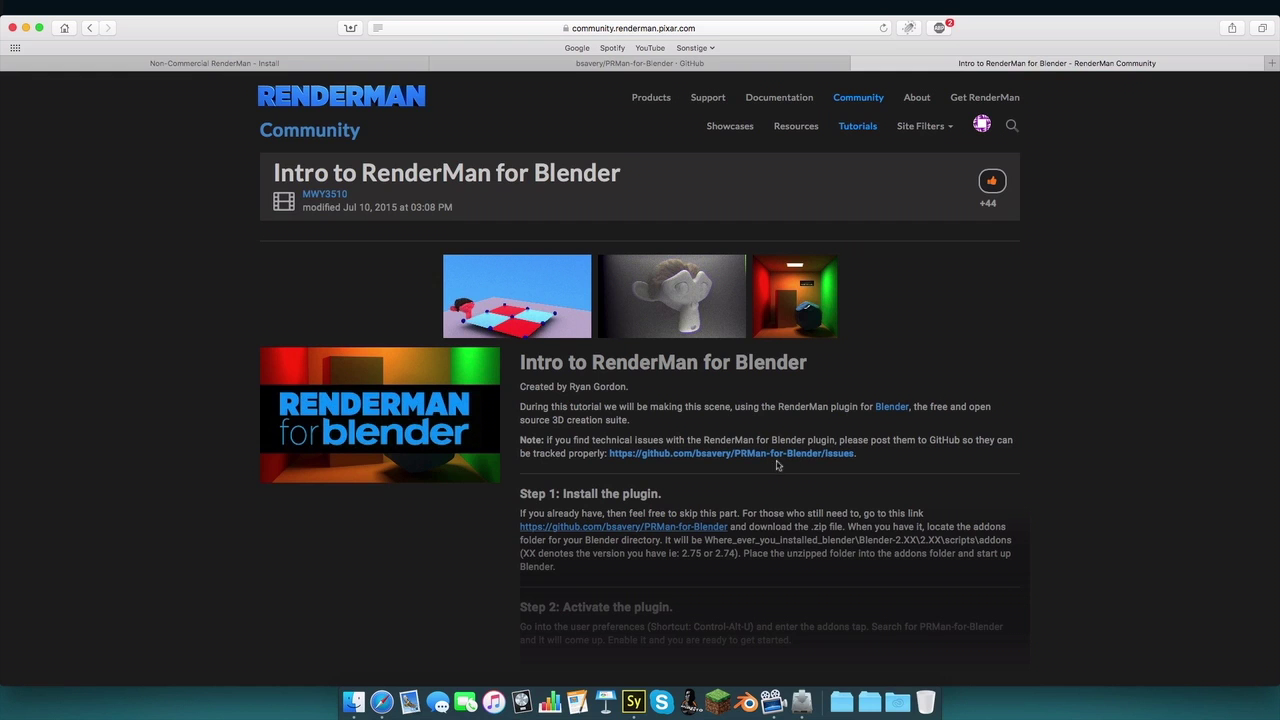
{"action": "left_click", "coordinate": [657, 530]}
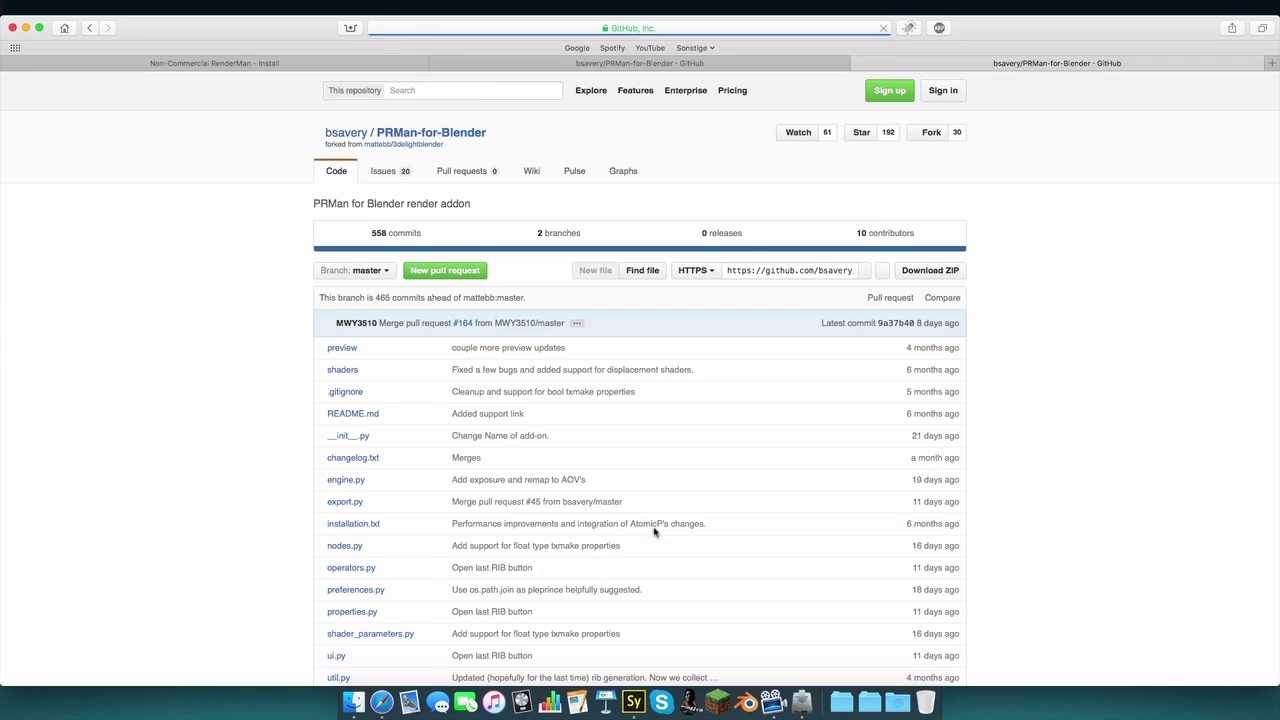
{"action": "left_click", "coordinate": [930, 272]}
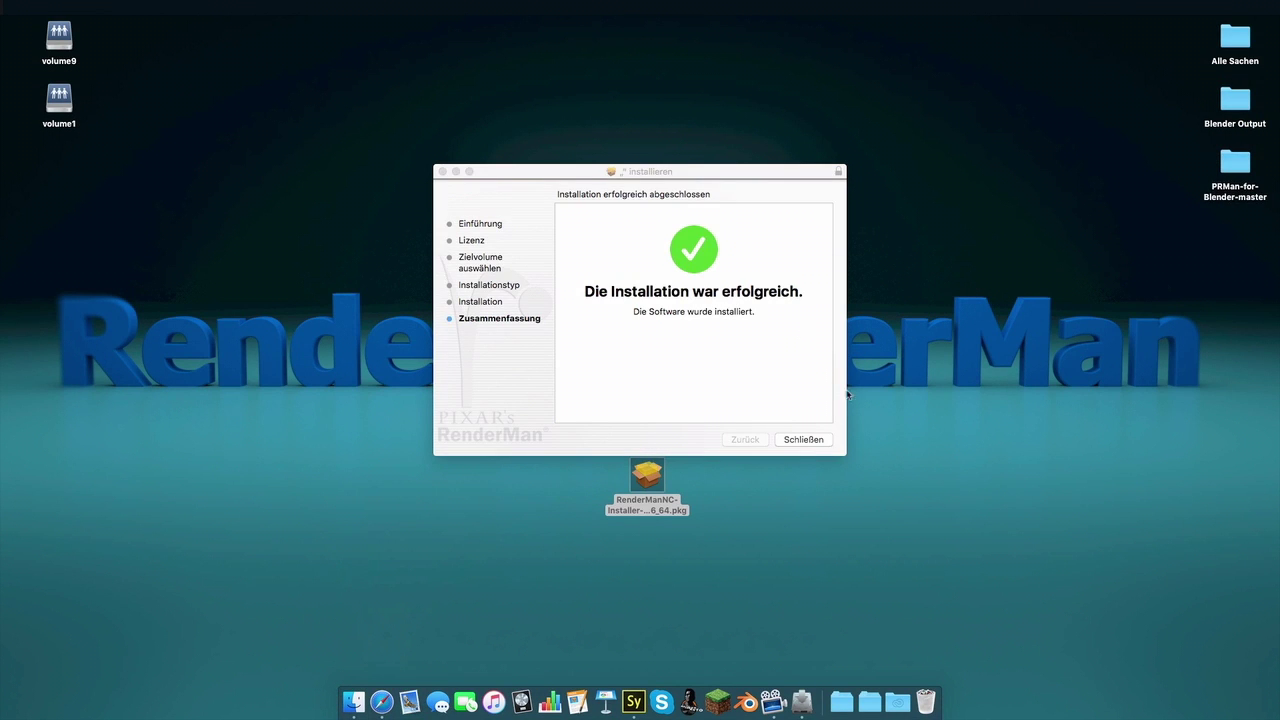
Close the finished RenderMan installer and move PRMan-for-Blender-master to the desktop centre.
{"action": "left_click", "coordinate": [808, 442]}
{"action": "left_click", "coordinate": [1232, 166]}
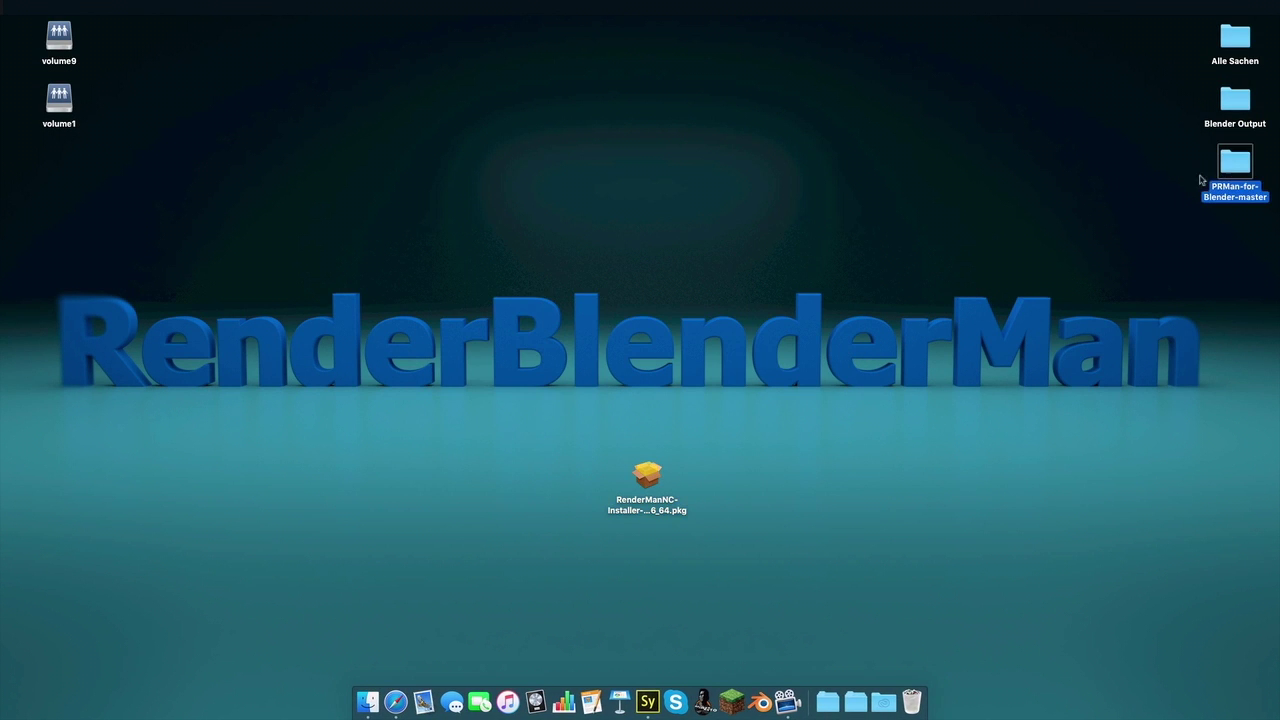
{"action": "left_click_drag", "start_coordinate": [1201, 179], "coordinate": [781, 243]}
{"action": "left_click", "coordinate": [682, 362]}
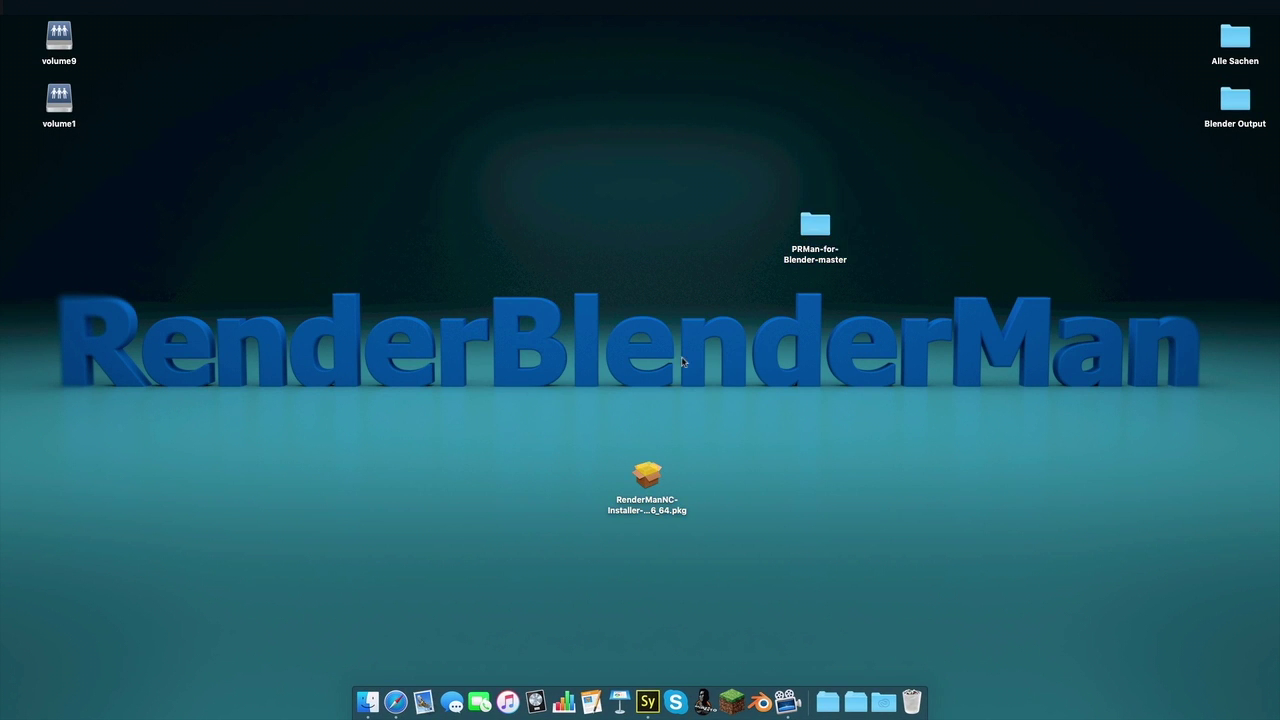
{"action": "left_click", "coordinate": [255, 5]}
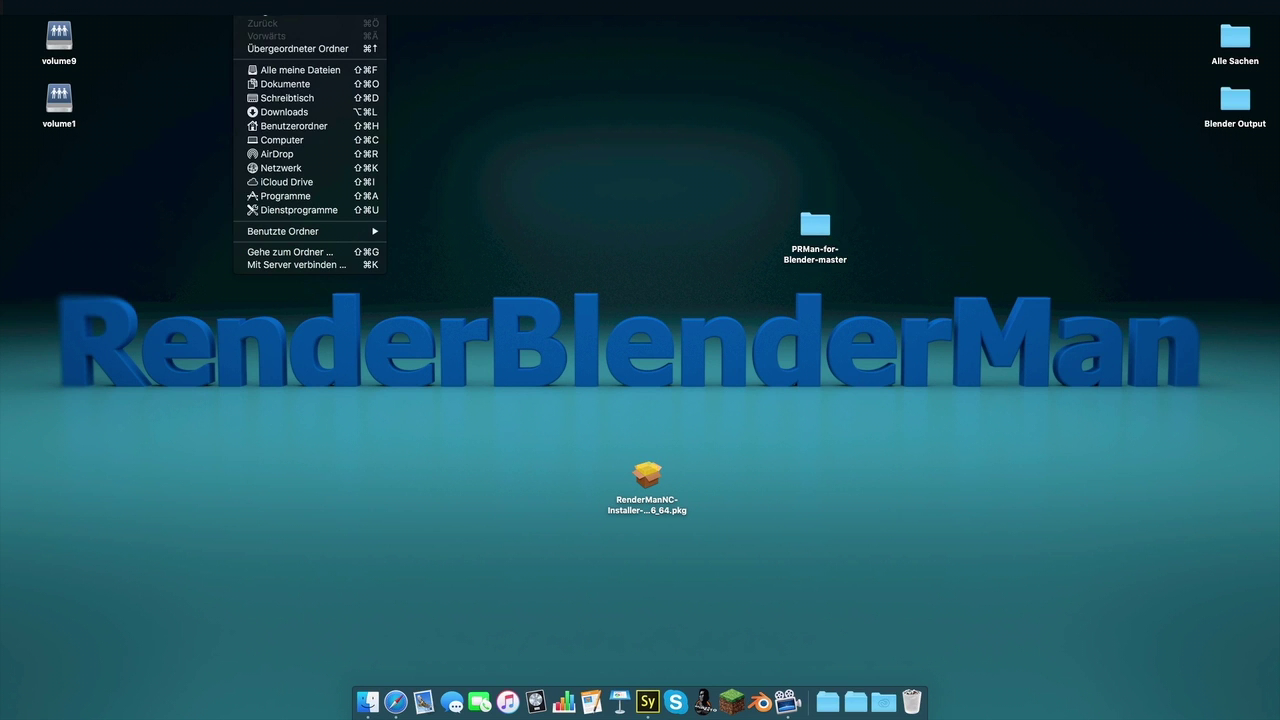
Open the Blender app's package contents down to Contents/Resources/2.76/scripts/addons.
{"action": "left_click", "coordinate": [289, 196]}
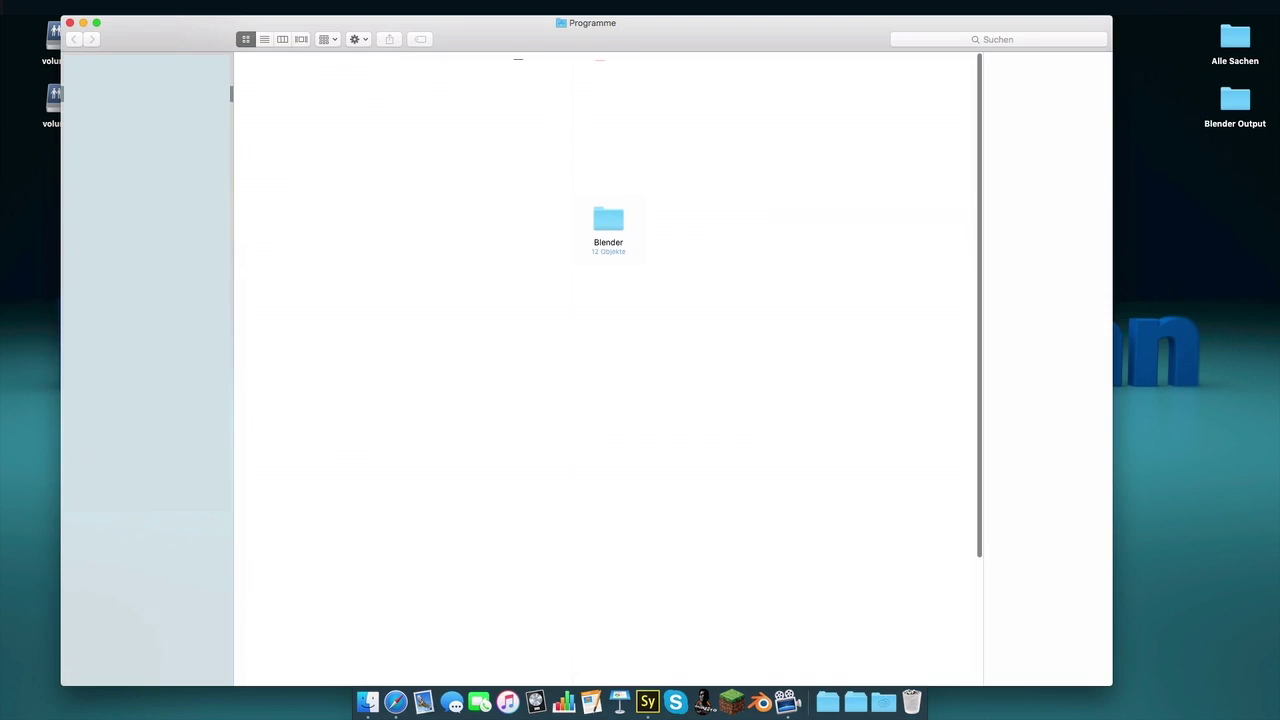
{"action": "double_click", "coordinate": [607, 218]}
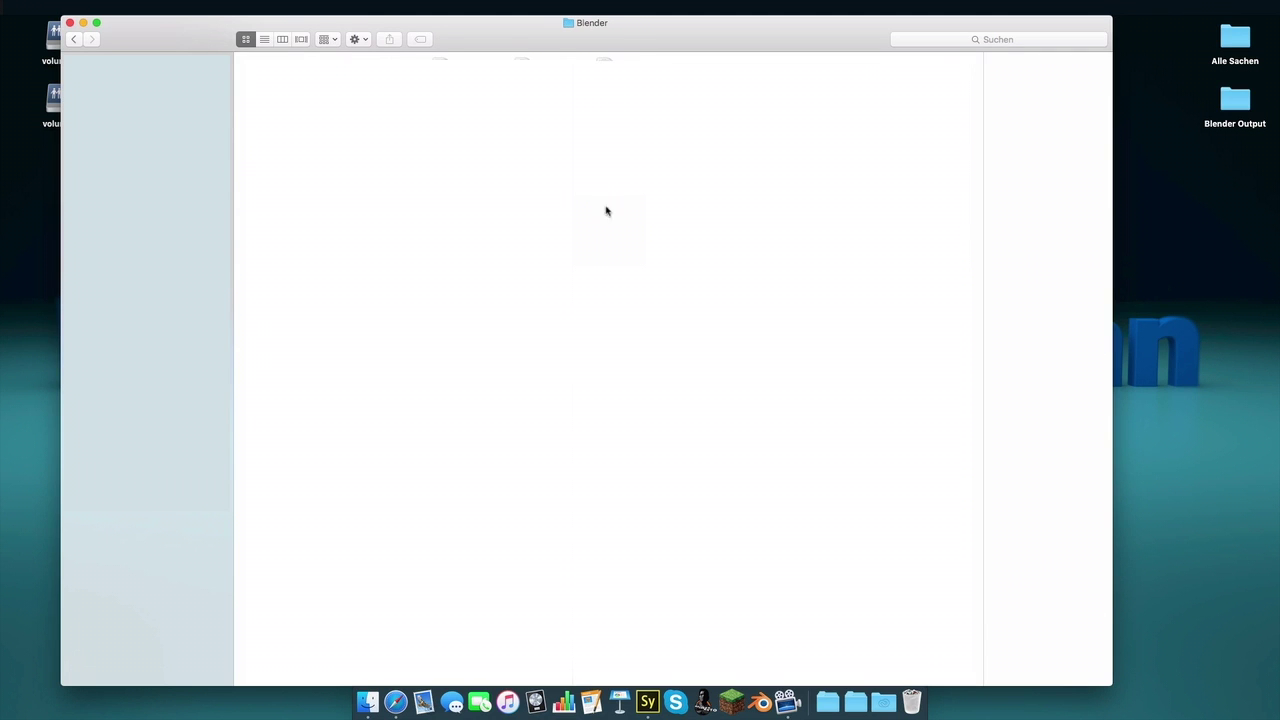
{"action": "right_click", "coordinate": [279, 75]}
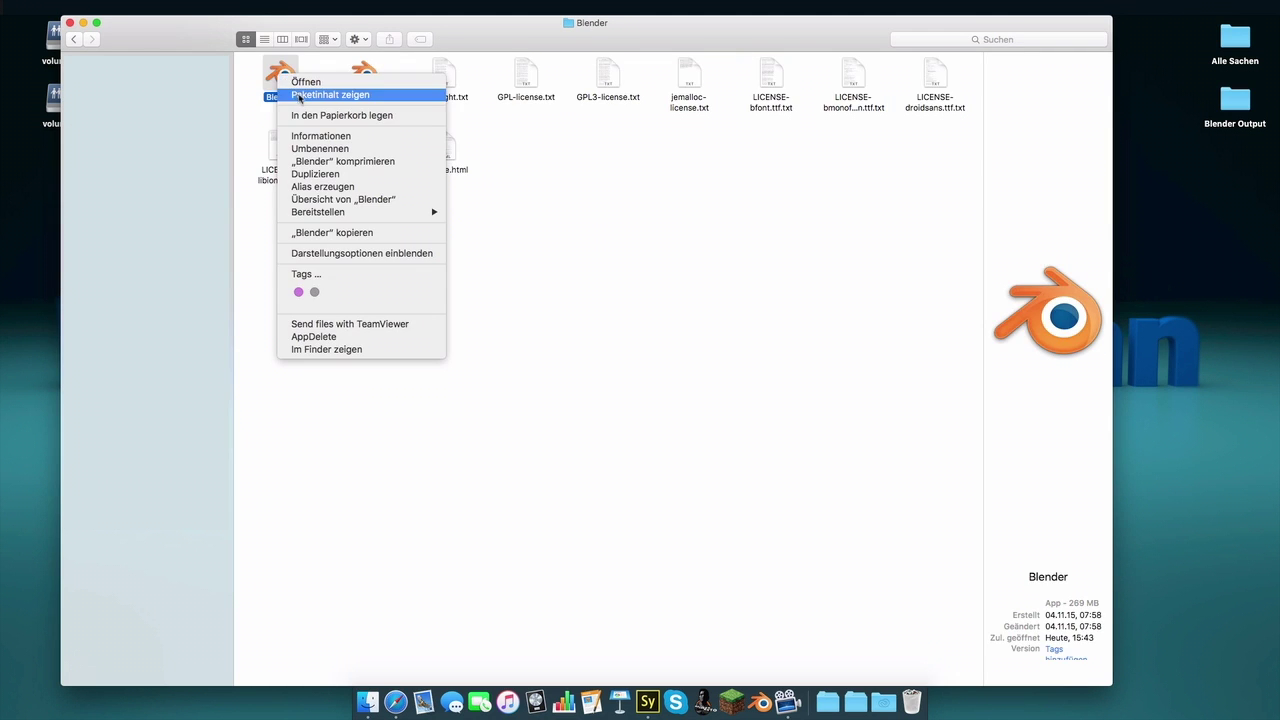
{"action": "left_click", "coordinate": [300, 95]}
{"action": "double_click", "coordinate": [278, 80]}
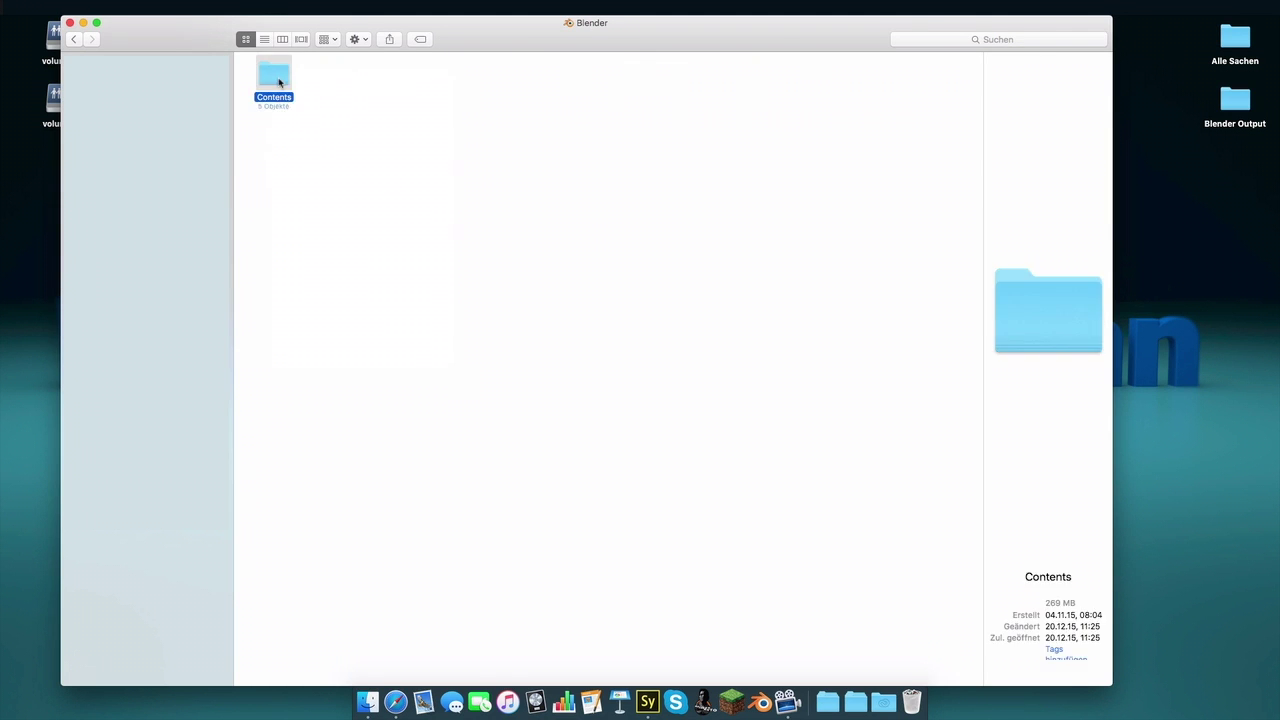
{"action": "double_click", "coordinate": [581, 77]}
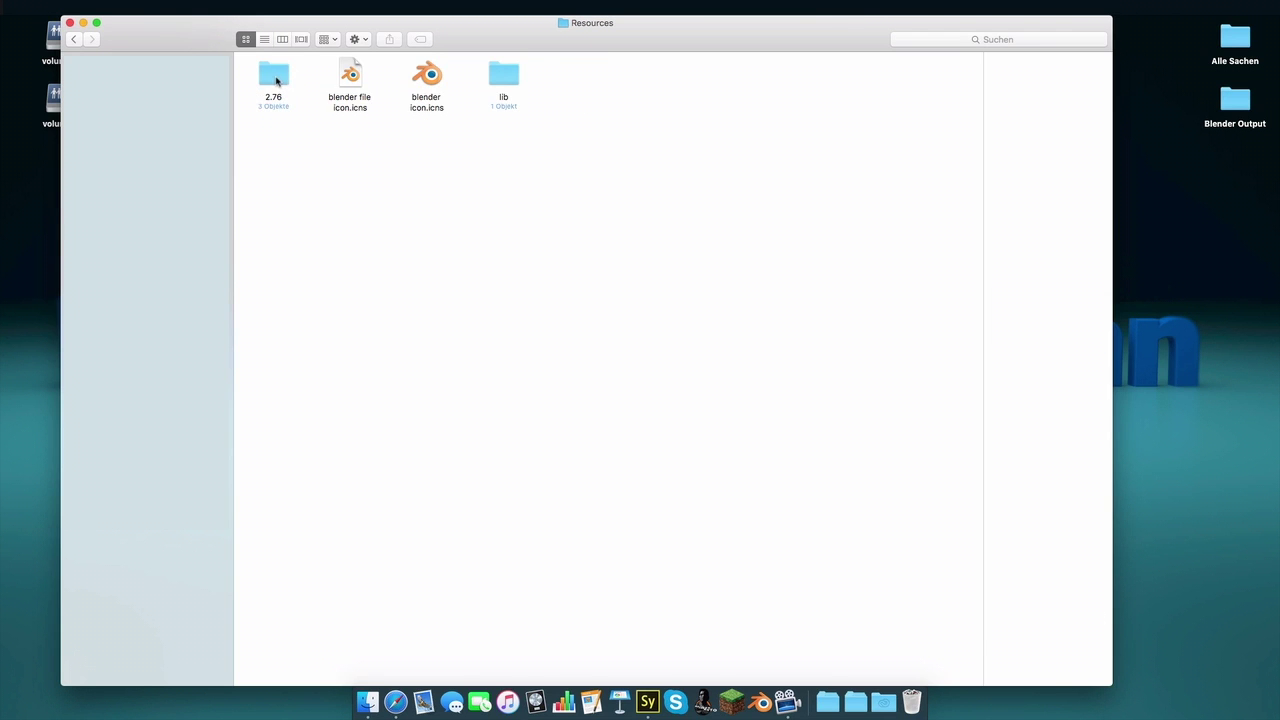
{"action": "double_click", "coordinate": [278, 80]}
{"action": "left_click", "coordinate": [430, 82]}
{"action": "double_click", "coordinate": [430, 82]}
{"action": "double_click", "coordinate": [286, 80]}
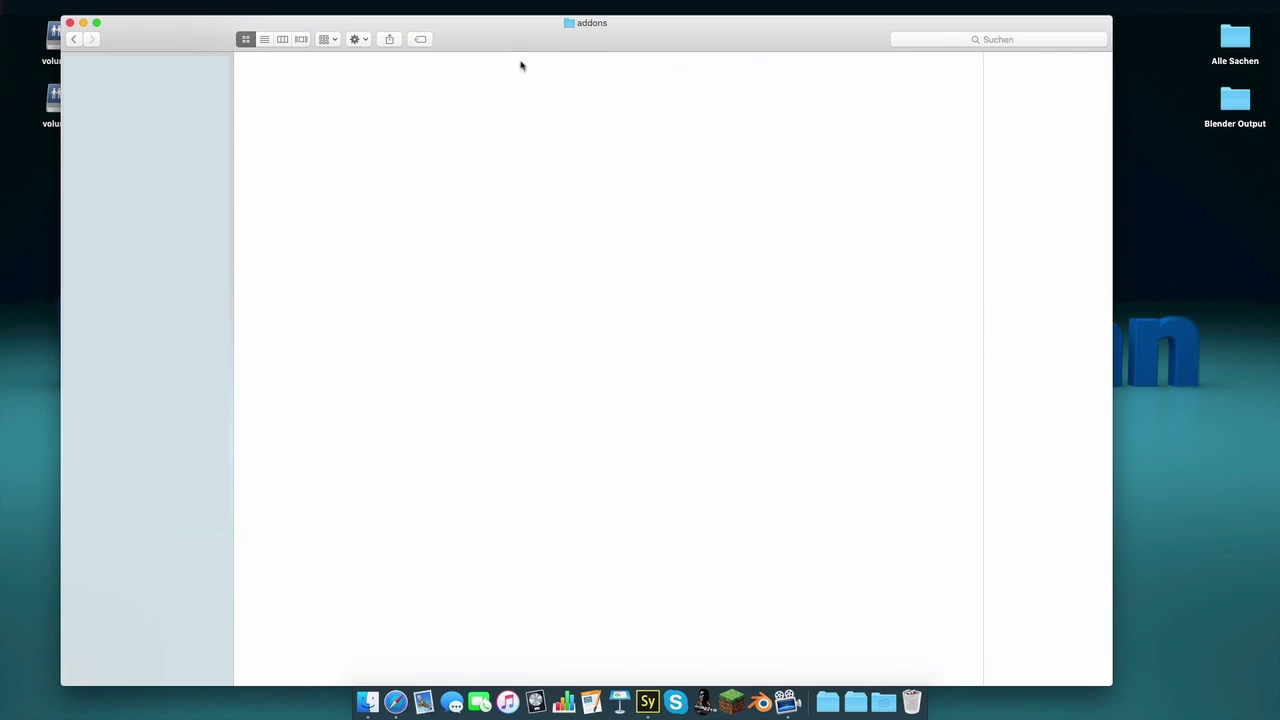
Copy PRMan-for-Blender-master into the addons folder, replacing the existing copy.
{"action": "left_click_drag", "start_coordinate": [763, 44], "coordinate": [375, 85]}
{"action": "mouse_move", "coordinate": [815, 228]}
{"action": "left_mouse_down"}
{"action": "mouse_move", "coordinate": [579, 363]}
{"action": "mouse_move", "coordinate": [503, 381]}
{"action": "left_mouse_up"}
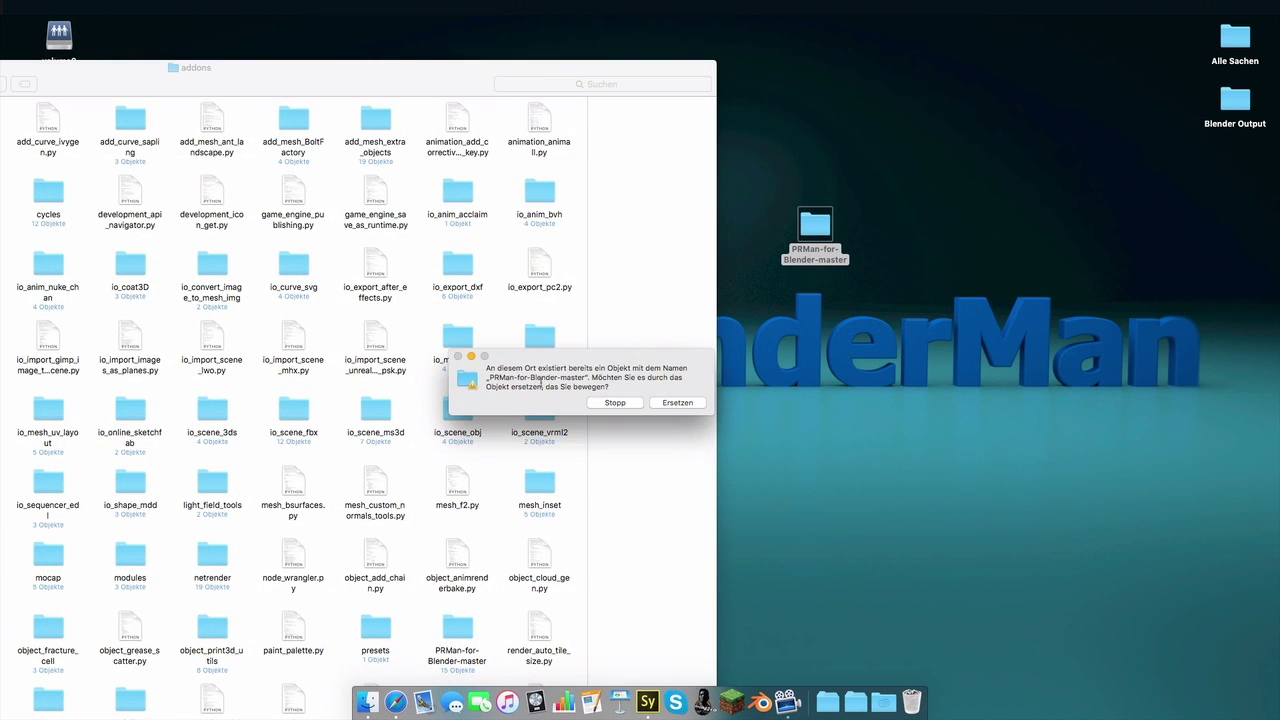
{"action": "left_click", "coordinate": [678, 403]}
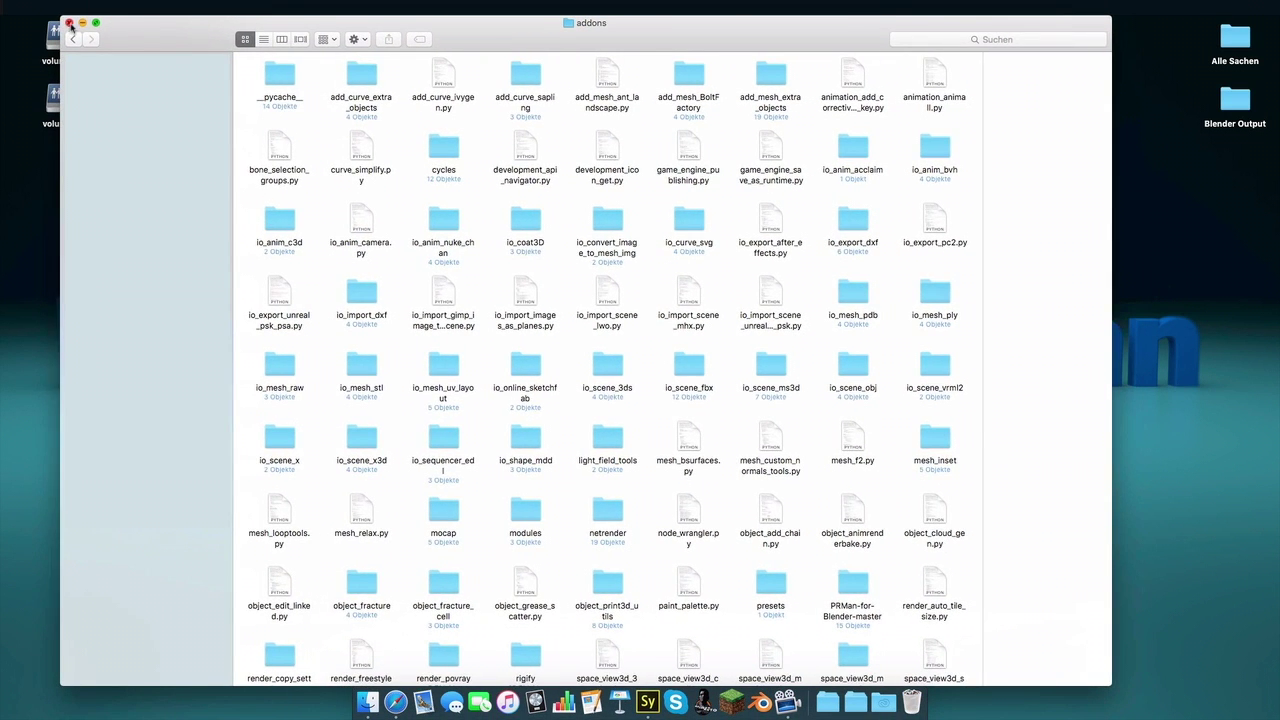
{"action": "key", "text": "super+w"}
Launch Blender from the Dock and dismiss the splash screen.
{"action": "left_click", "coordinate": [760, 700]}
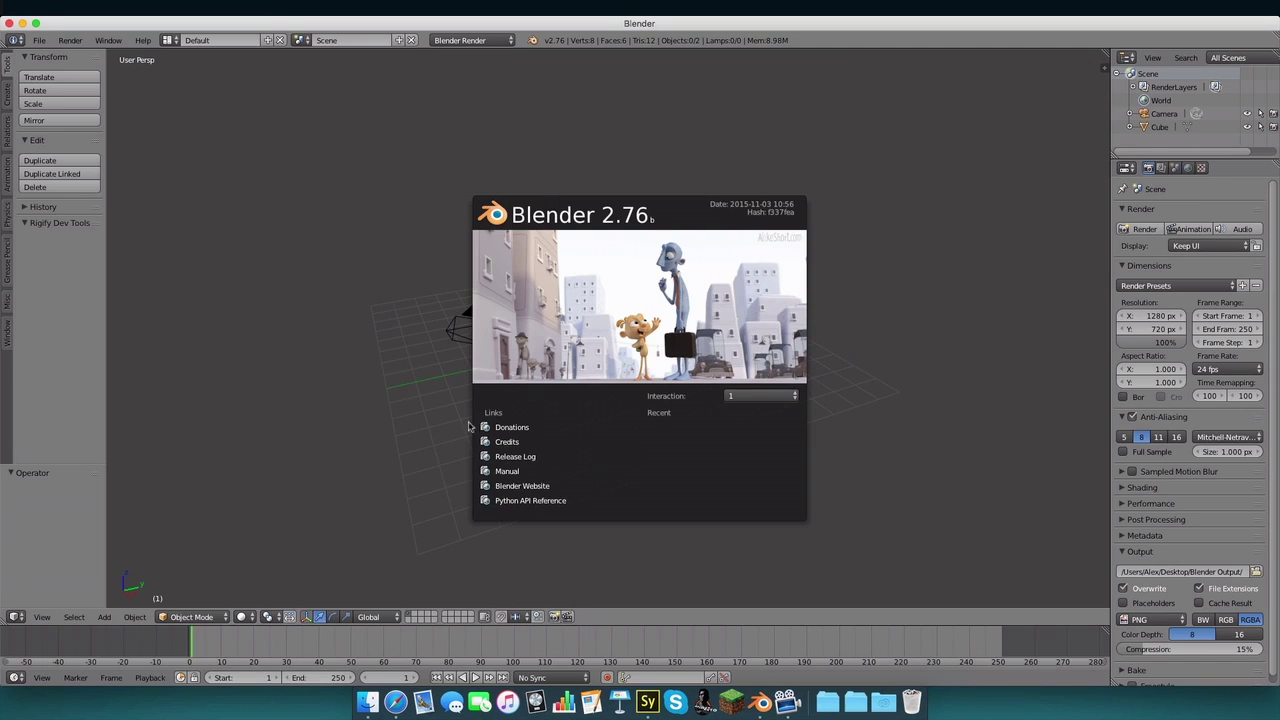
{"action": "left_click", "coordinate": [257, 208]}
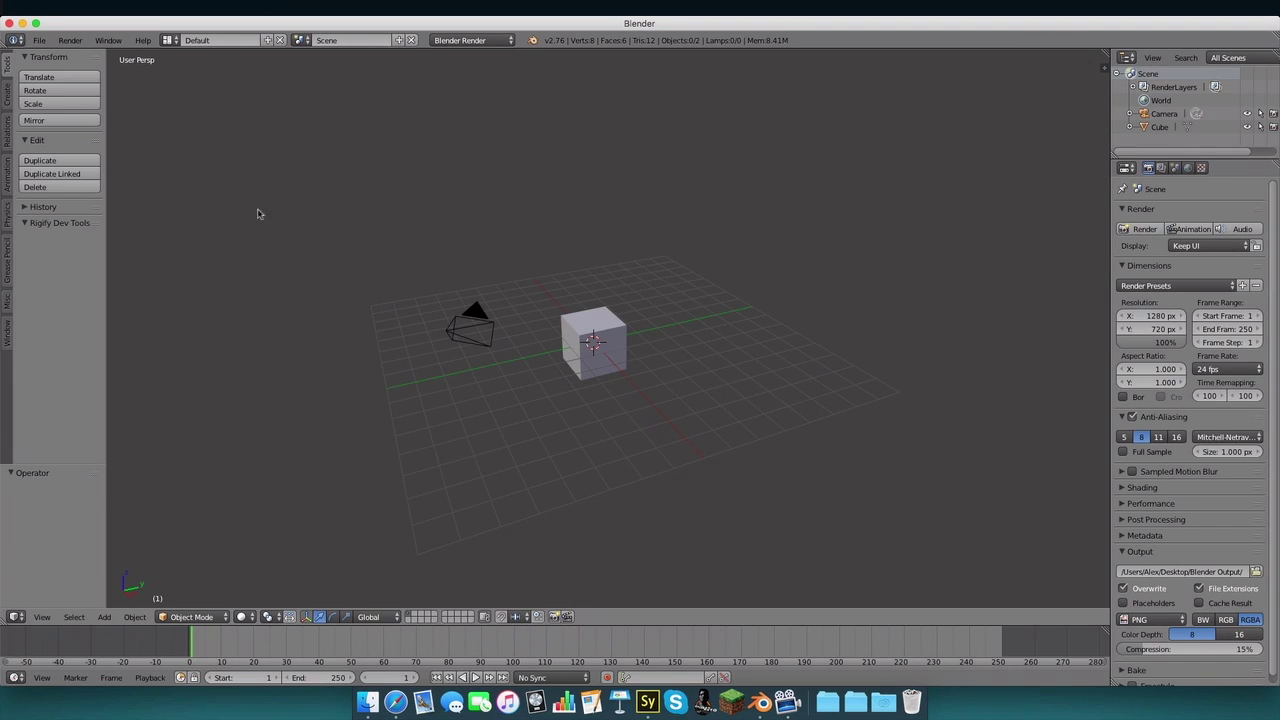
{"action": "left_click", "coordinate": [39, 40]}
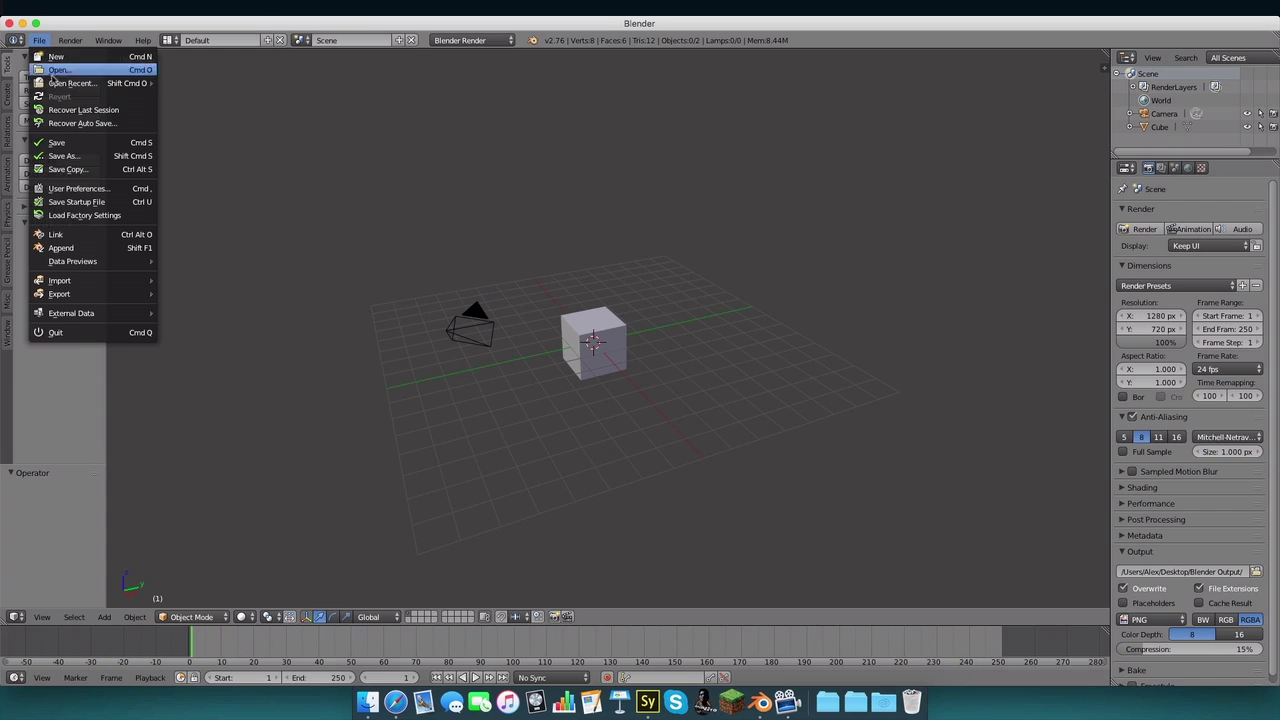
Search User Preferences add-ons for 'renderman', enable RenderMan For Blender, and save user settings.
{"action": "left_click", "coordinate": [102, 190]}
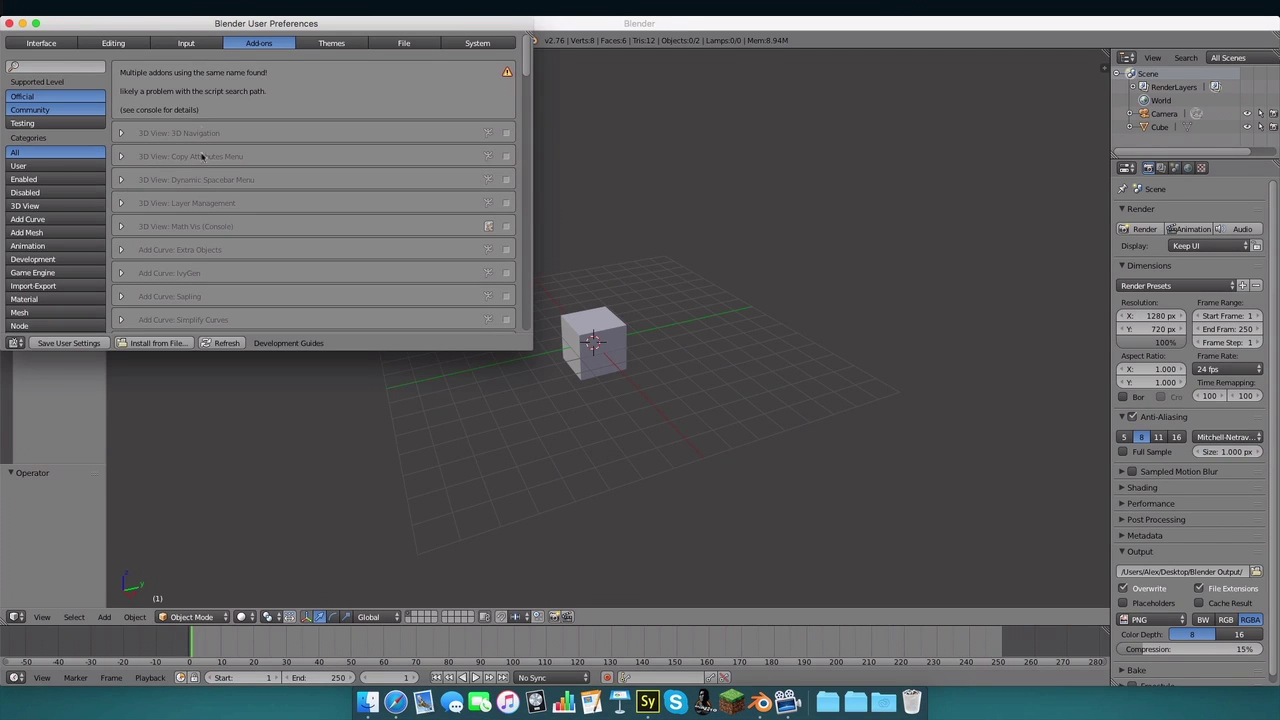
{"action": "left_click", "coordinate": [76, 68]}
{"action": "type", "text": "renderman"}
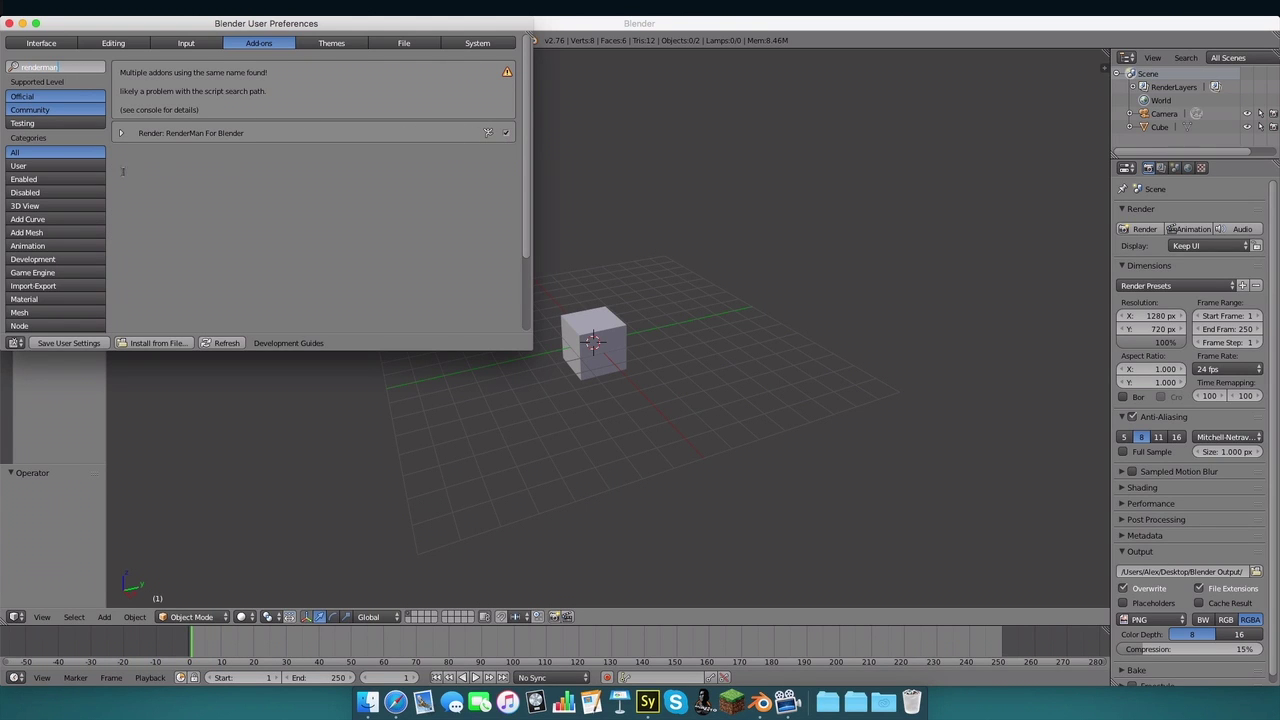
{"action": "key", "text": "Return"}
{"action": "left_click", "coordinate": [121, 133]}
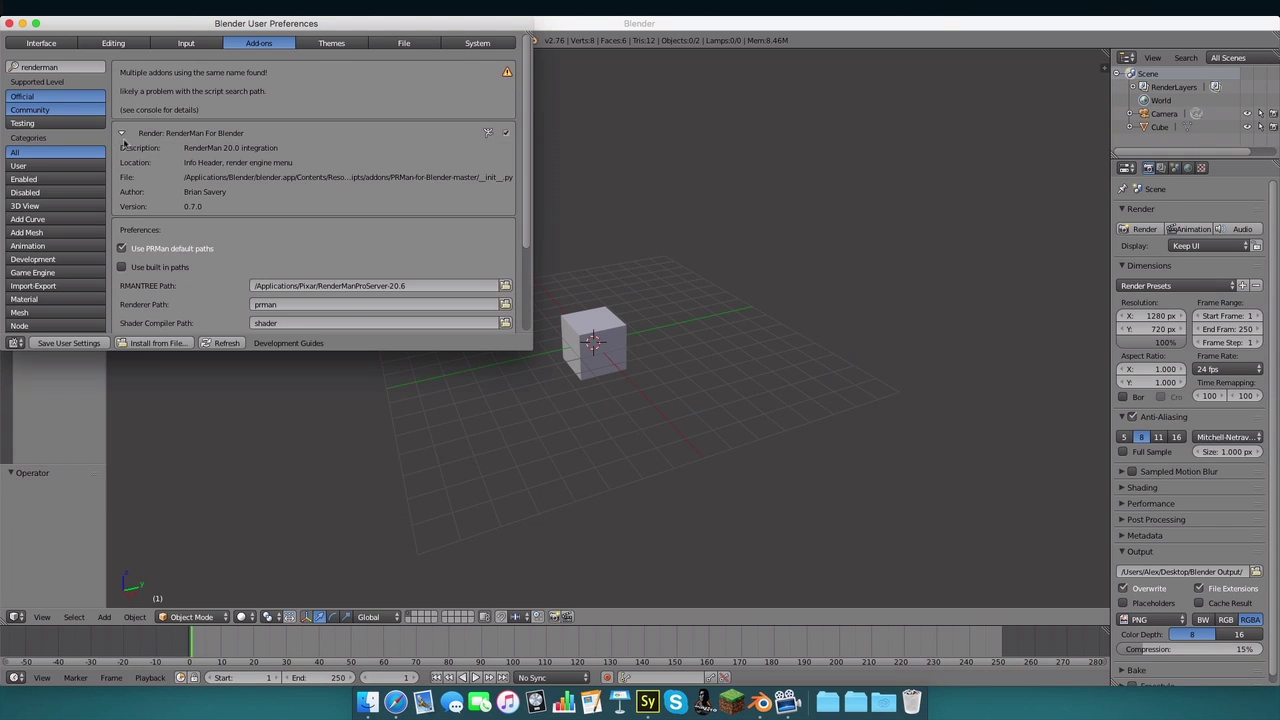
{"action": "scroll", "coordinate": [184, 154], "scroll_direction": "down", "scroll_amount": 5}
{"action": "scroll", "coordinate": [184, 160], "scroll_direction": "up", "scroll_amount": 5}
{"action": "left_click", "coordinate": [95, 347]}
{"action": "left_click", "coordinate": [8, 23]}
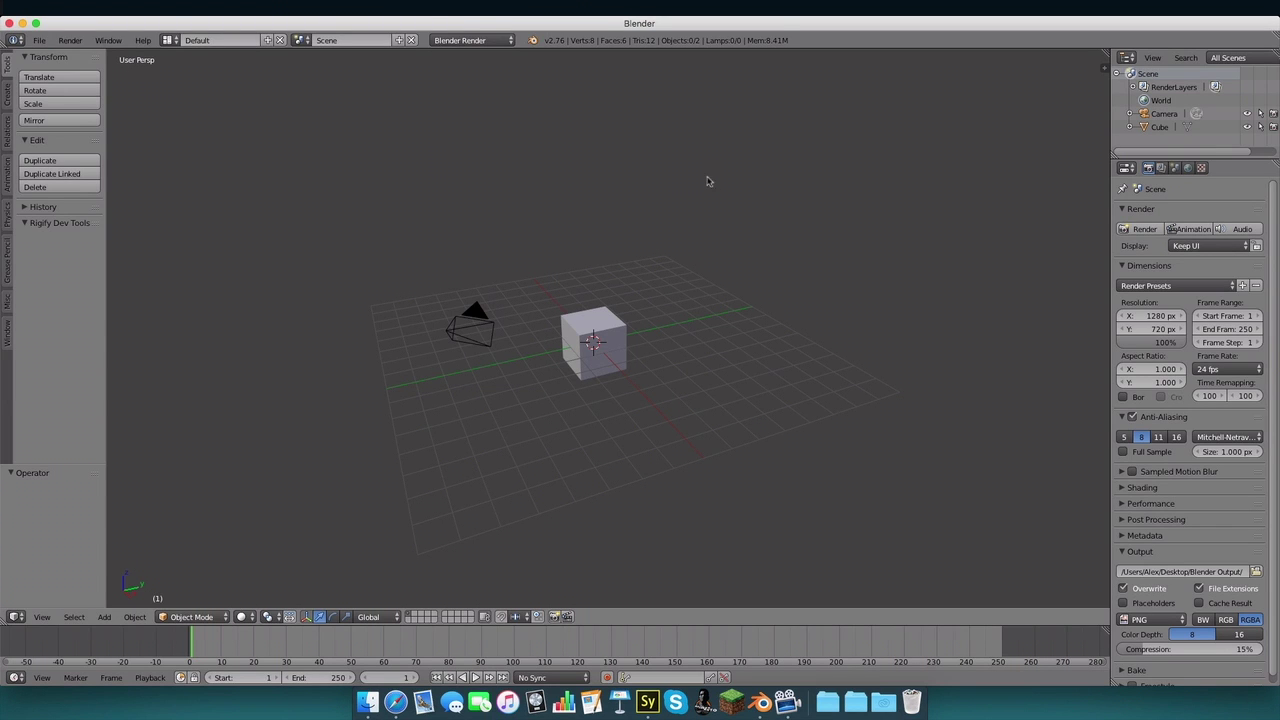
Set the render engine to RenderMan Render, keeping Display on Keep UI and the driver unchanged.
{"action": "left_click", "coordinate": [468, 44]}
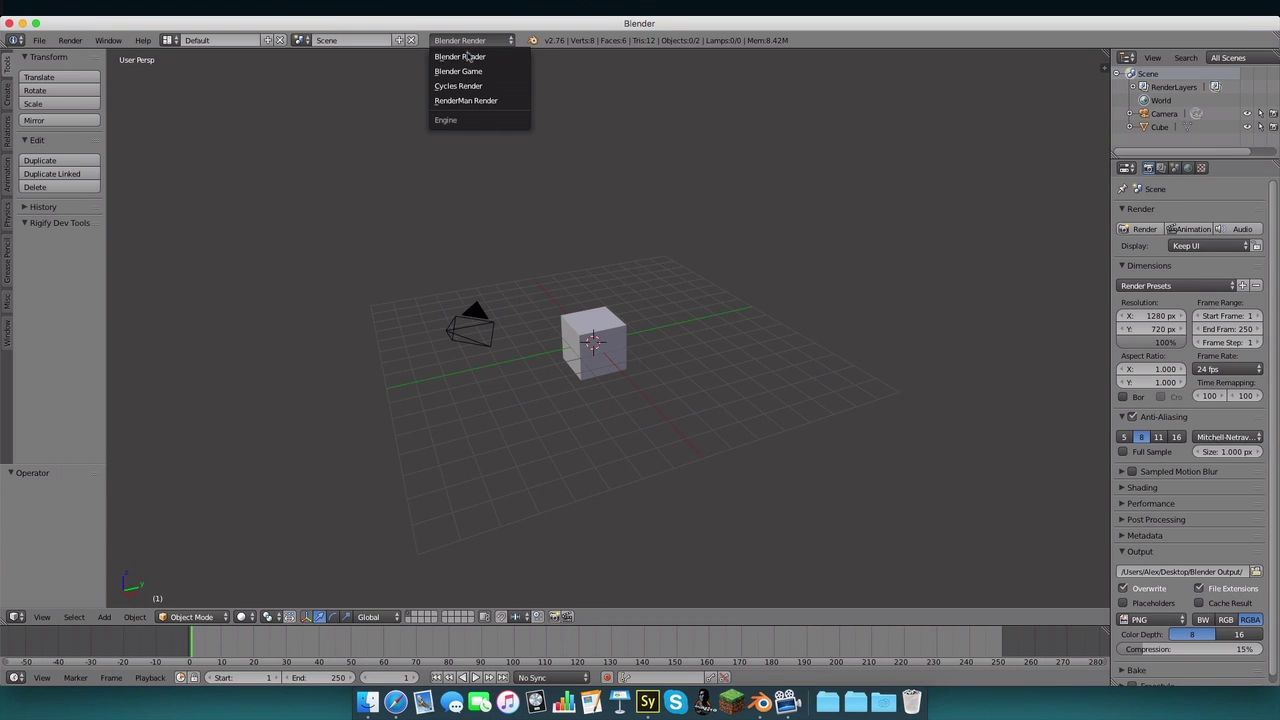
{"action": "left_click", "coordinate": [484, 102]}
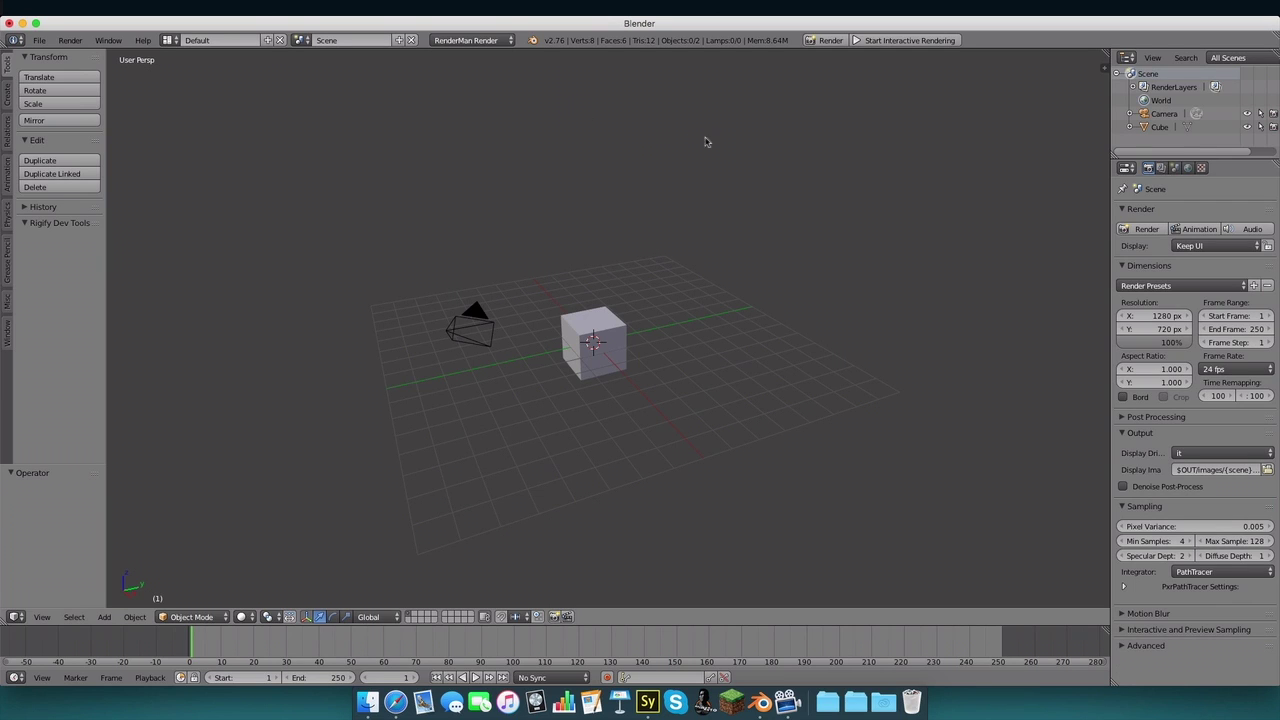
{"action": "left_click", "coordinate": [1215, 246]}
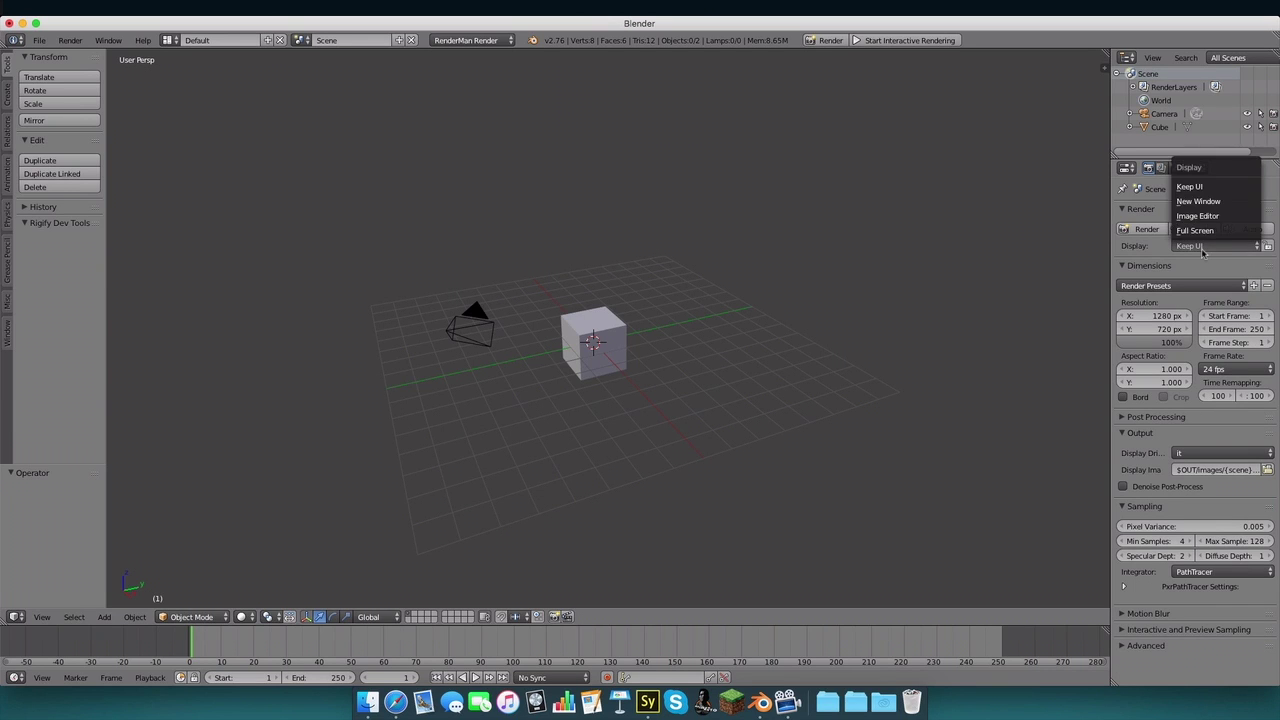
{"action": "left_click", "coordinate": [1205, 188]}
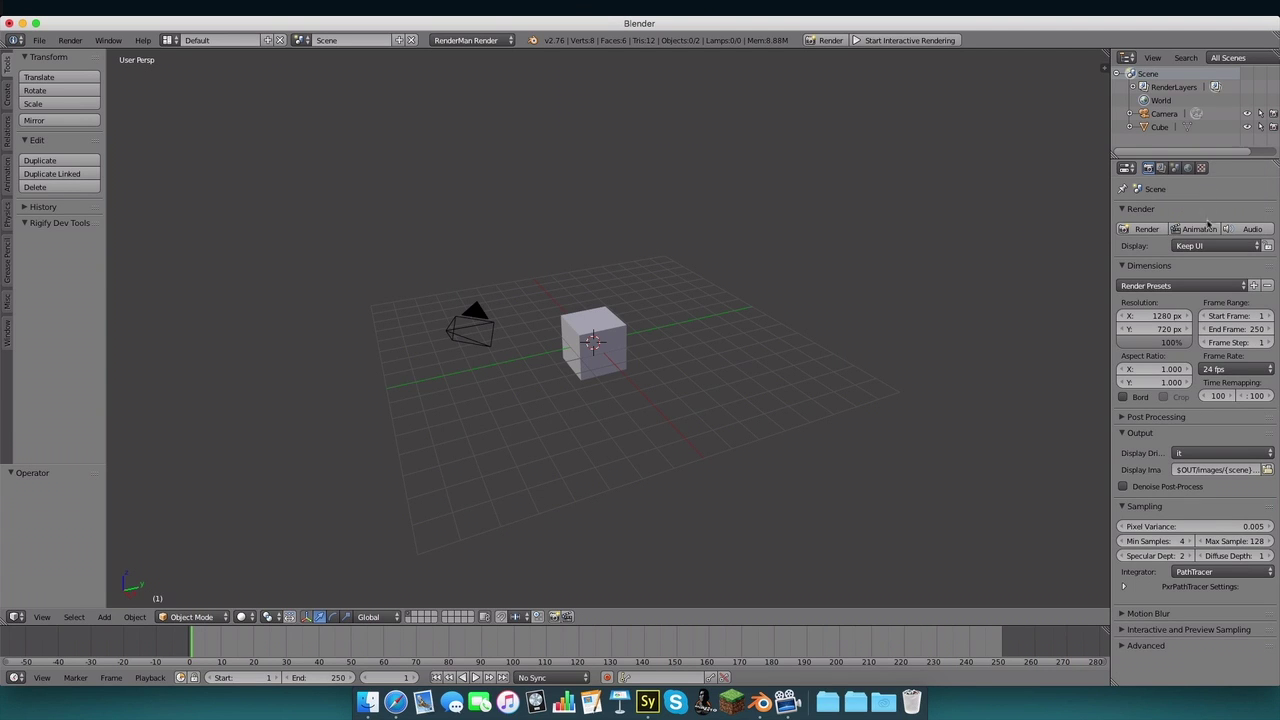
{"action": "left_click", "coordinate": [1198, 455]}
{"action": "left_click", "coordinate": [1198, 455]}
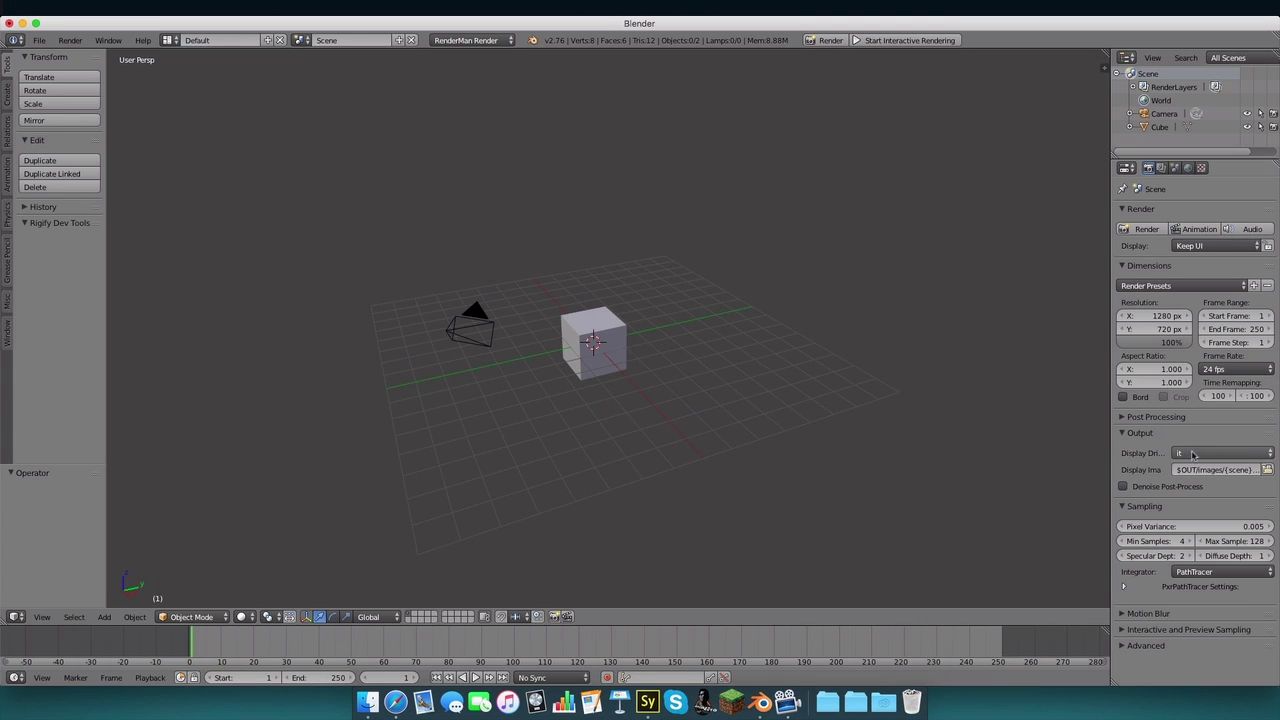